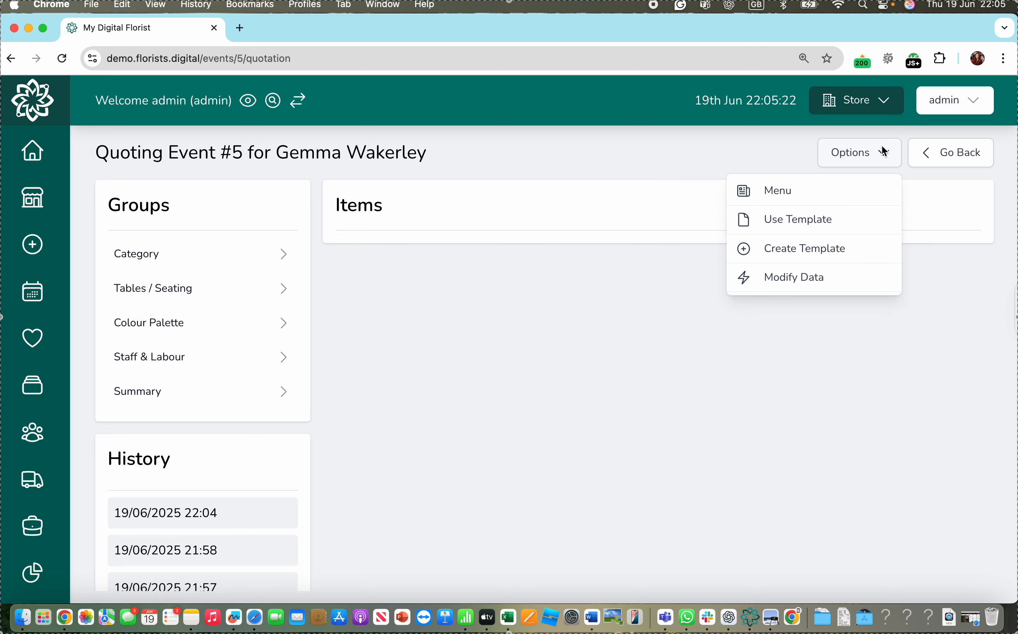
# - Apply the quotation template "Wedding Template Example Priced - Locked Prices" to the event quote
pyautogui.click(793, 226)
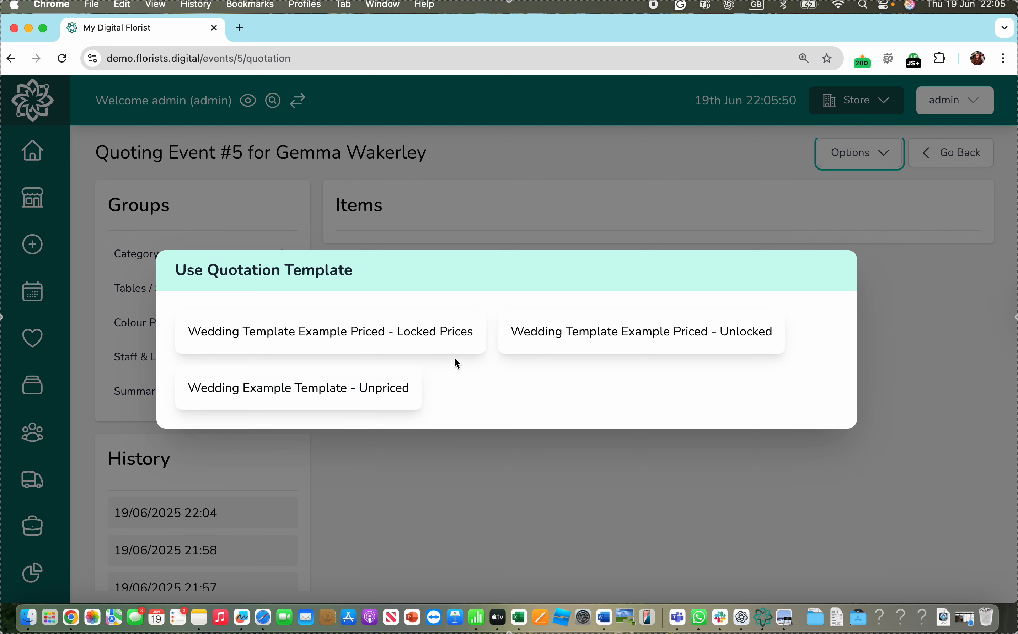
pyautogui.click(434, 327)
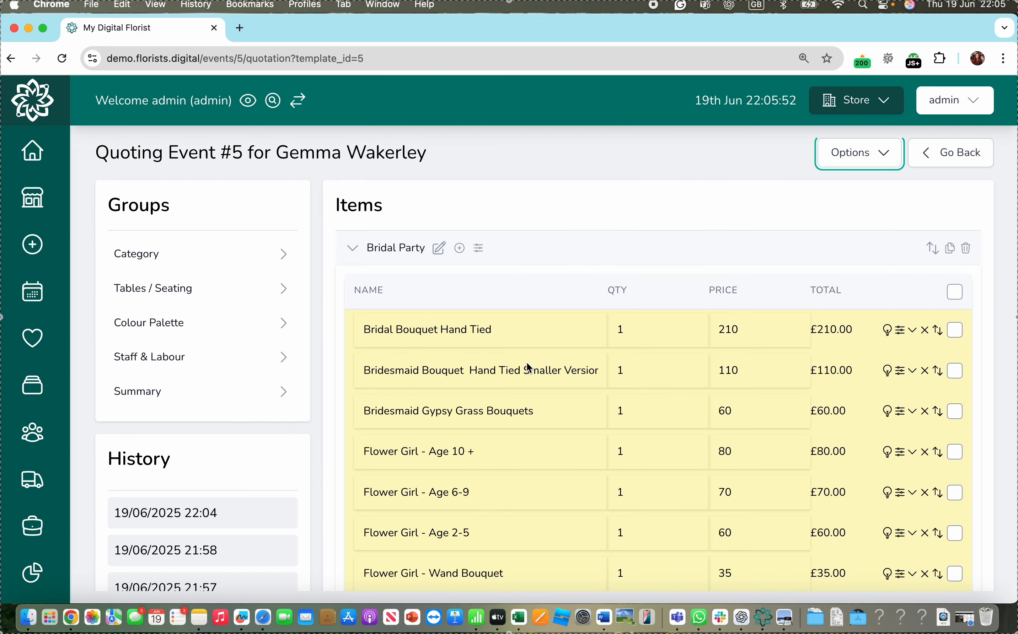
# - Review the template's items and prices across the Bridal Party, Church / Wedding Venue Flowers, Reception and Other groups
pyautogui.scroll(-20, 526, 364)
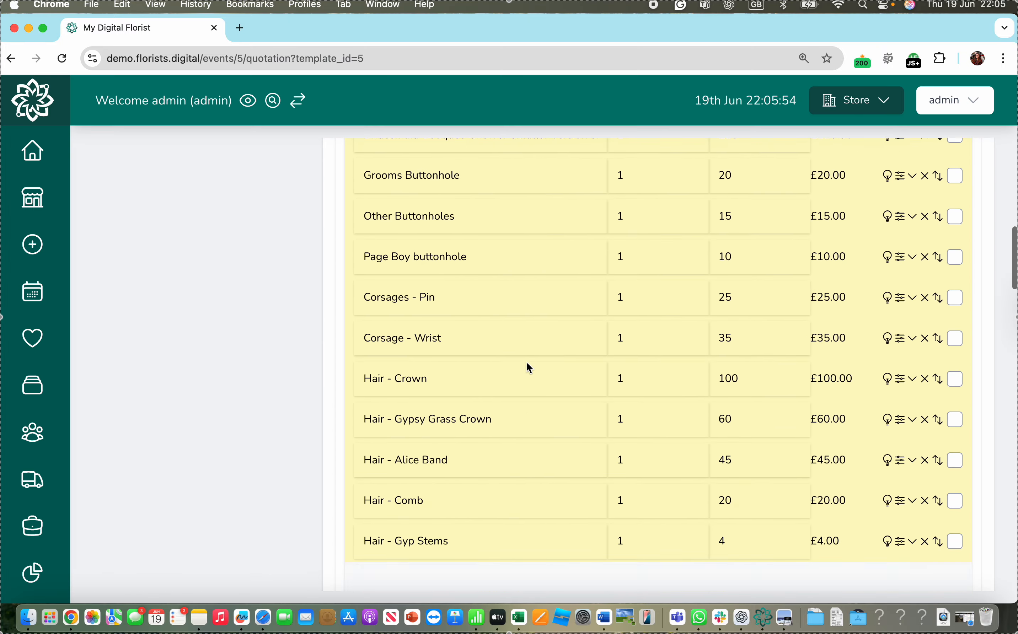
pyautogui.scroll(-20, 529, 368)
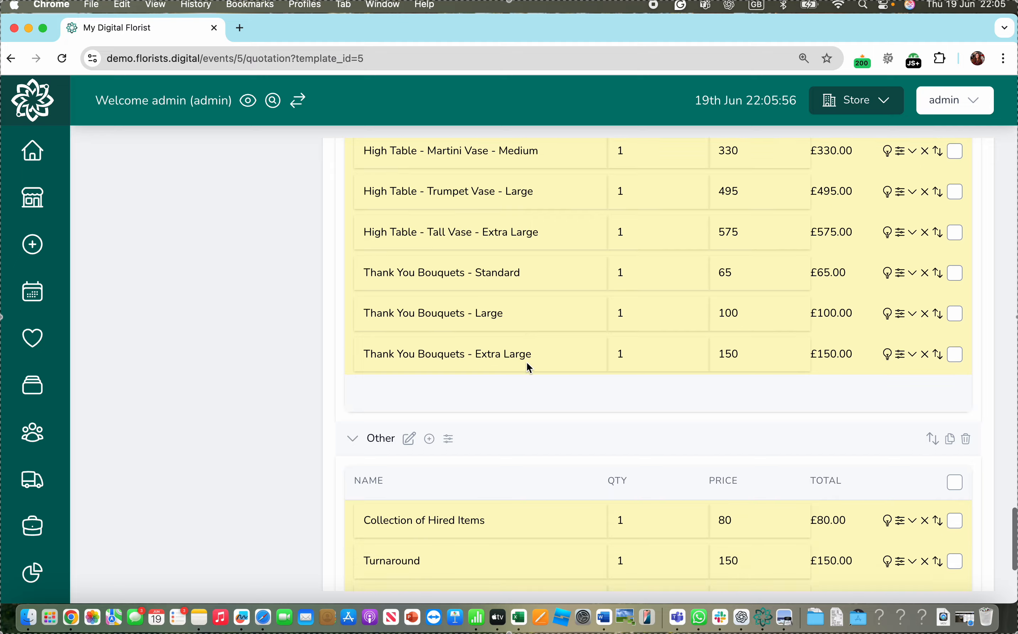
pyautogui.scroll(20, 529, 368)
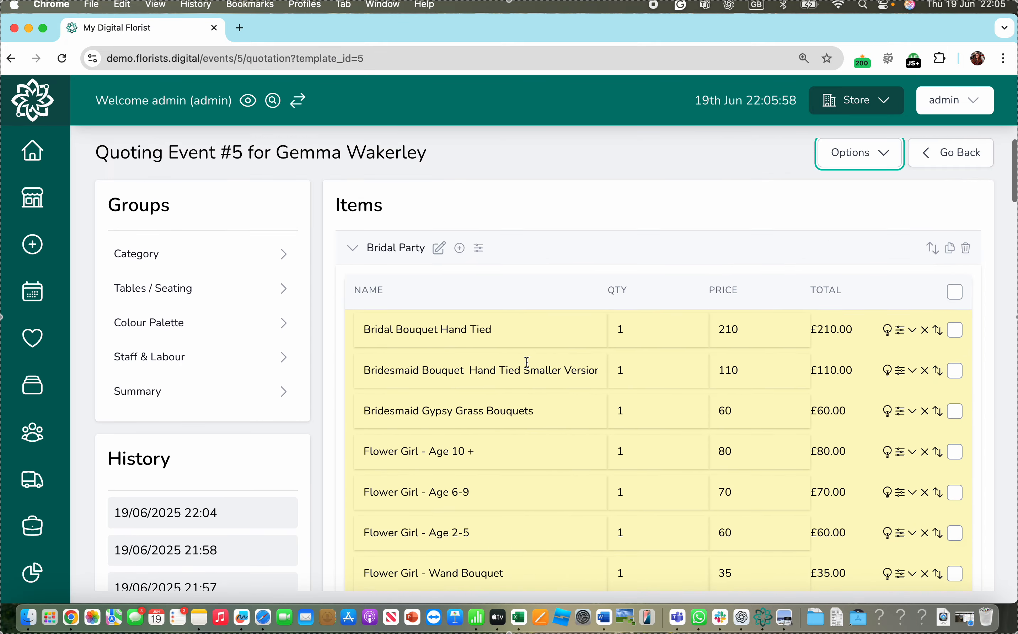
pyautogui.scroll(-15, 543, 335)
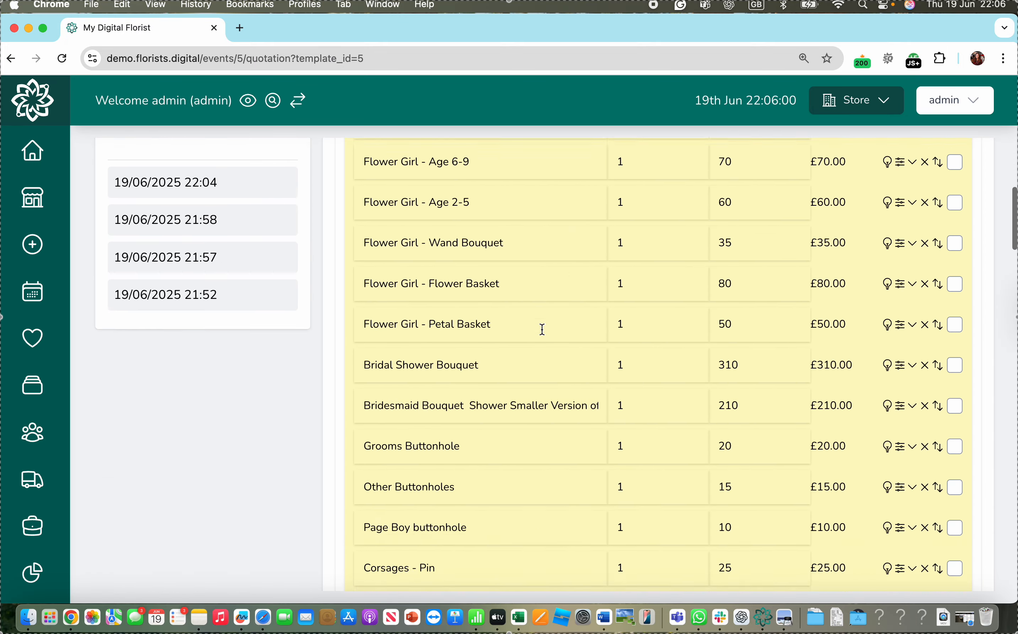
pyautogui.scroll(-5, 541, 330)
pyautogui.scroll(-9, 544, 336)
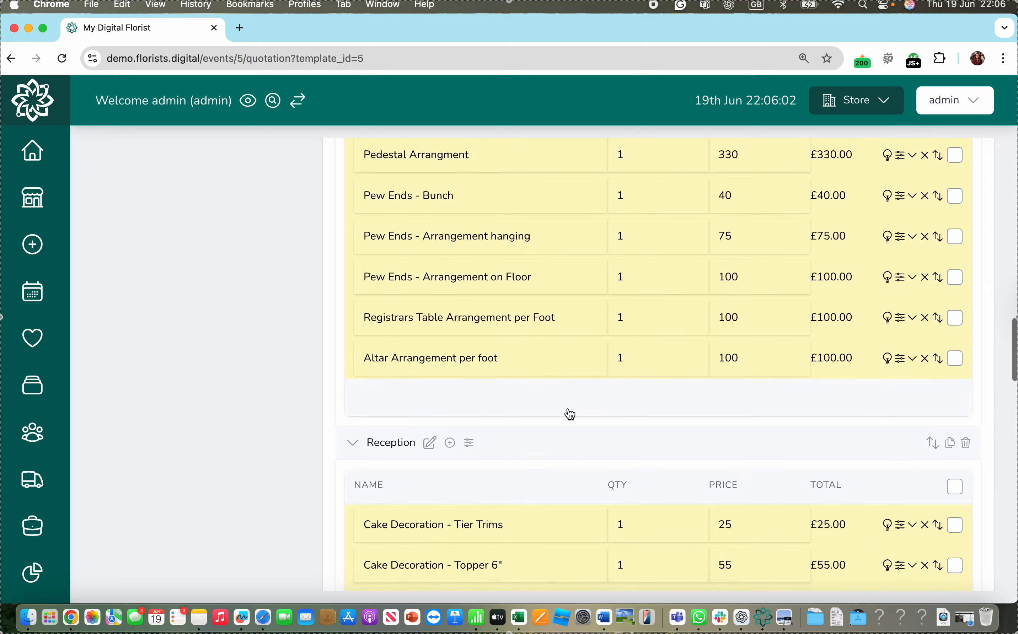
pyautogui.scroll(-20, 543, 316)
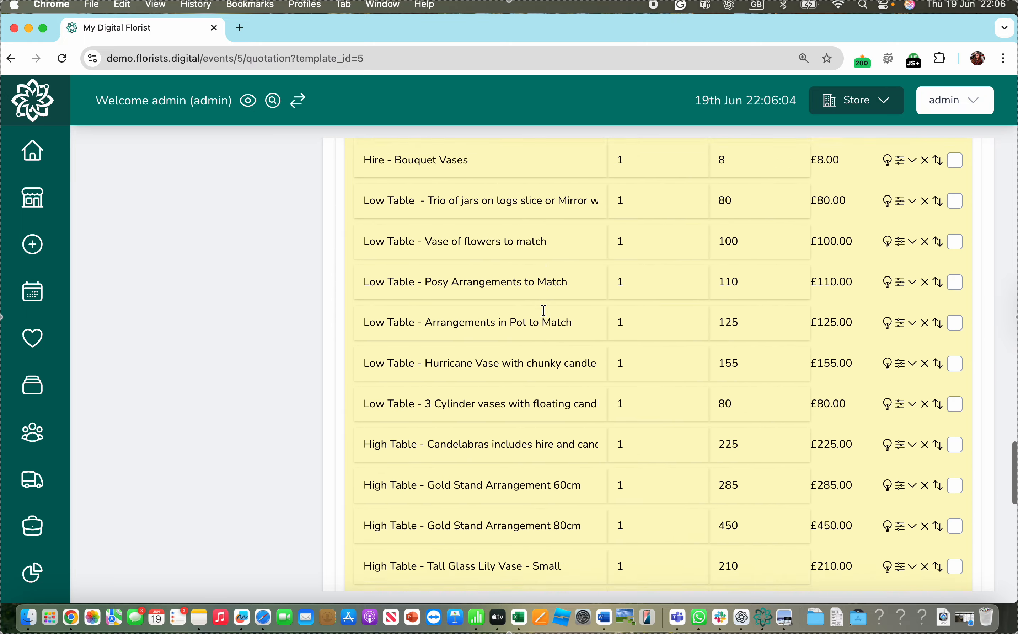
pyautogui.scroll(-5, 544, 312)
pyautogui.scroll(20, 554, 383)
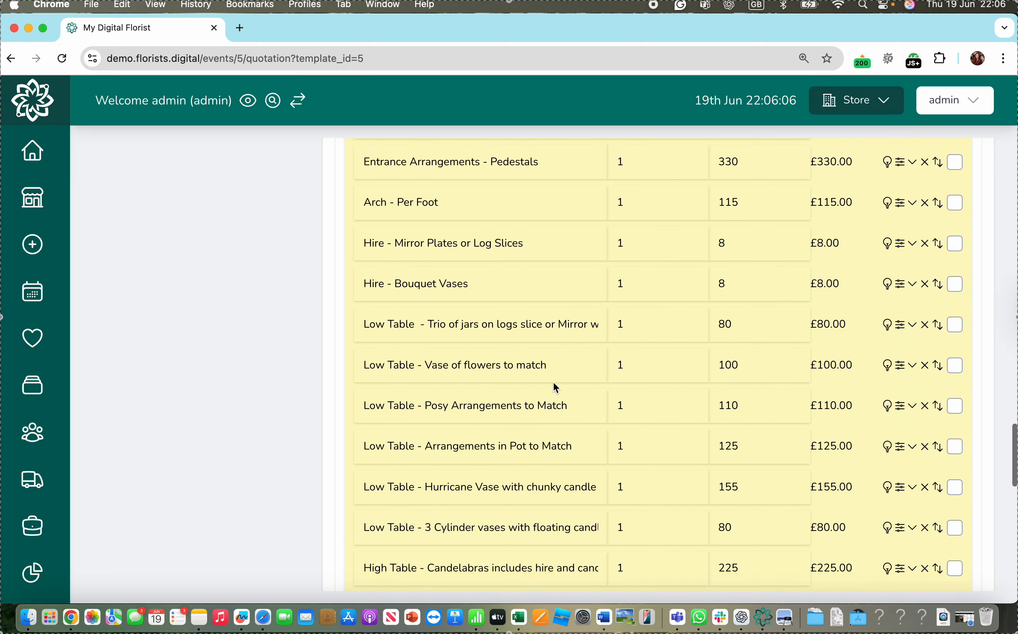
pyautogui.scroll(8, 554, 382)
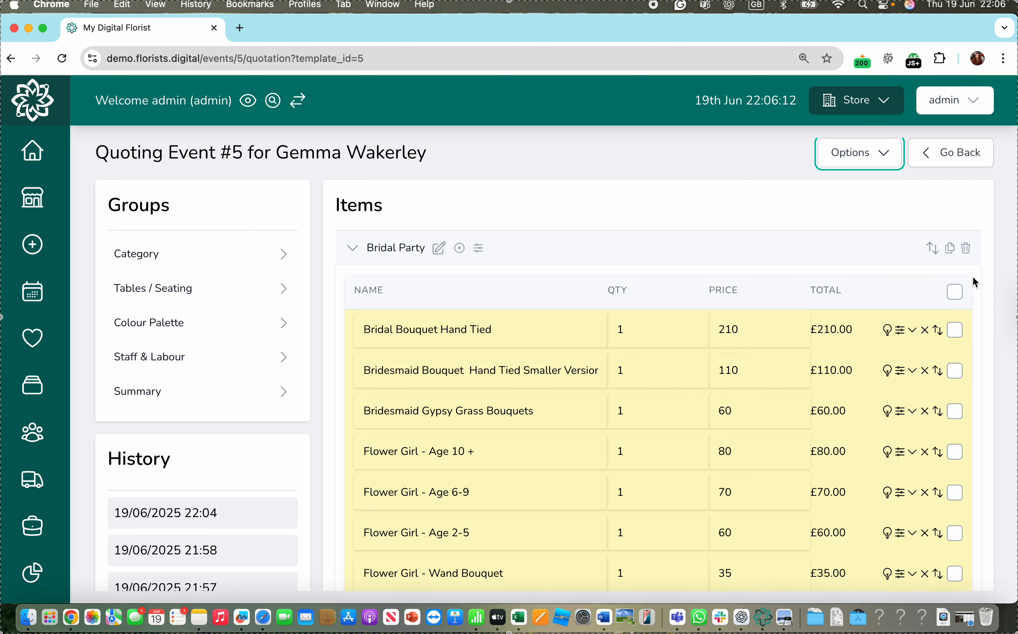
# - Delete all Bridal Party items except the hand-tied bridal and bridesmaid bouquets, Grooms and Other Buttonholes, Corsage - Wrist and Hair - Crown, and save as admin
pyautogui.click(958, 298)
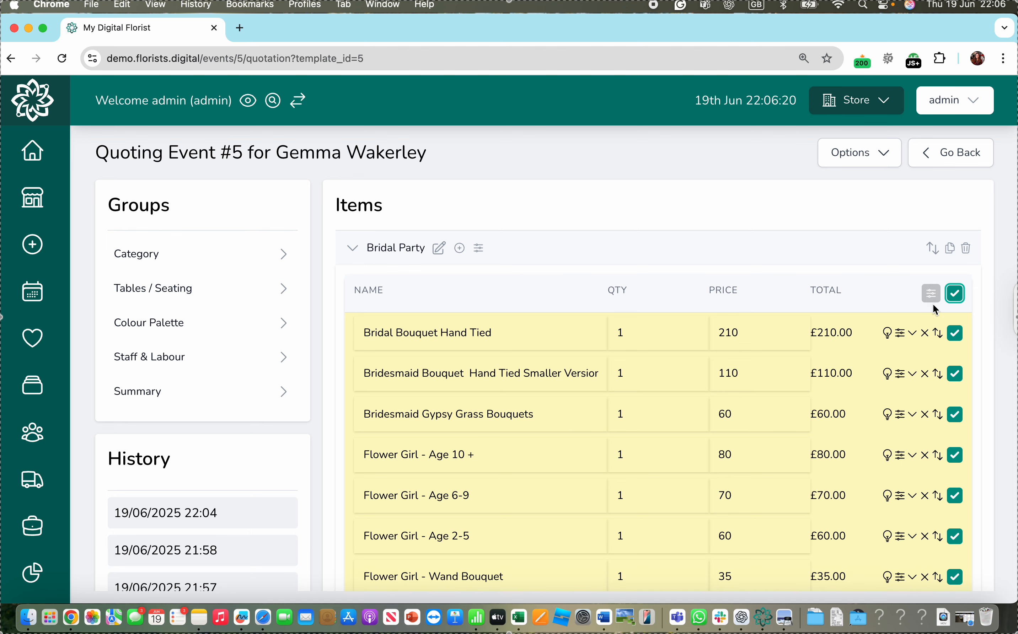
pyautogui.scroll(-3, 527, 419)
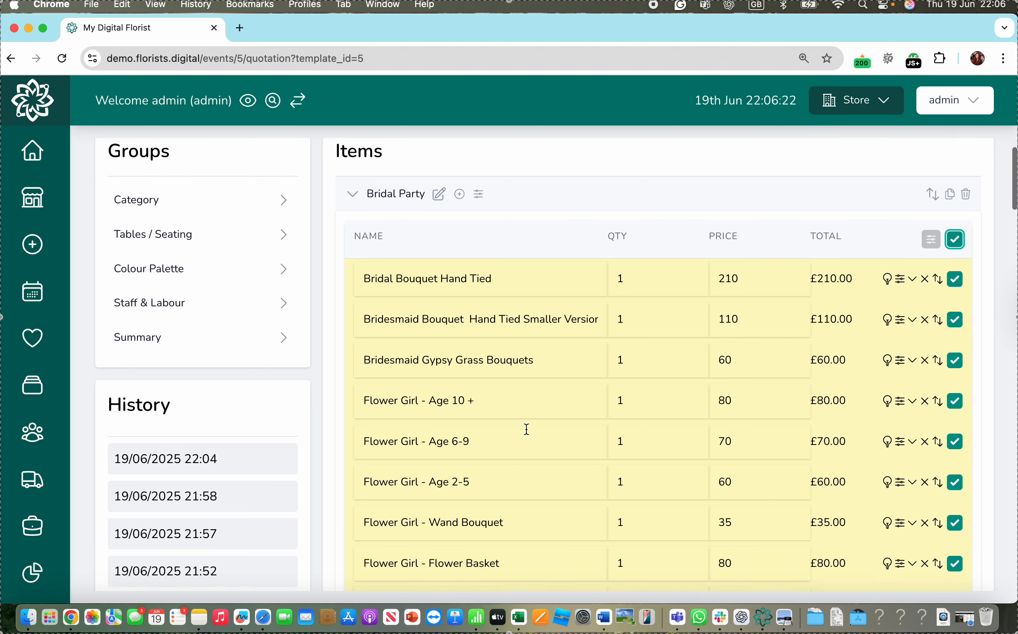
pyautogui.click(955, 241)
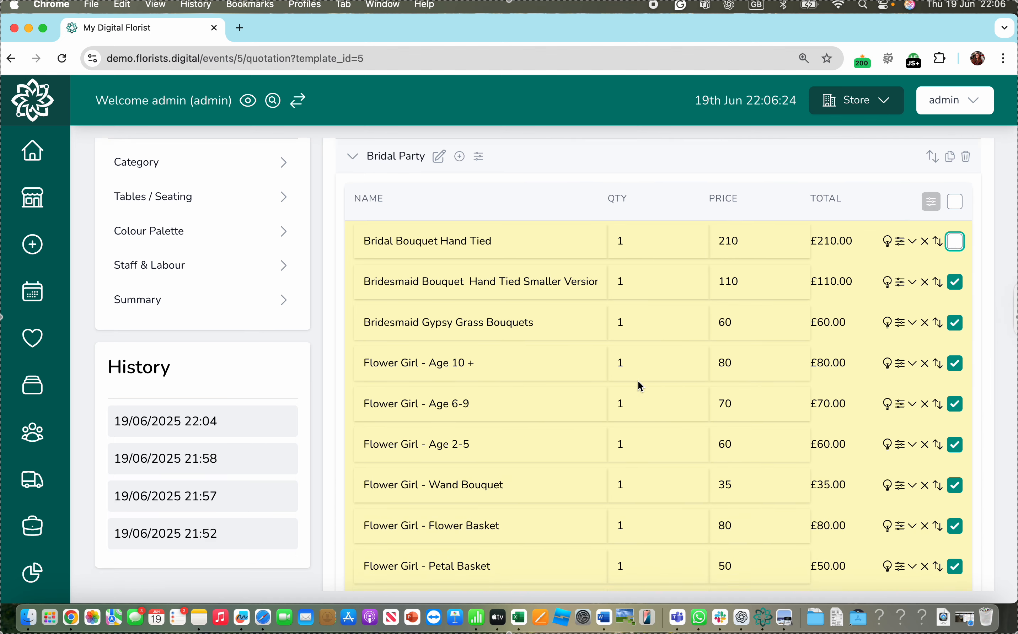
pyautogui.scroll(-1, 639, 386)
pyautogui.click(955, 249)
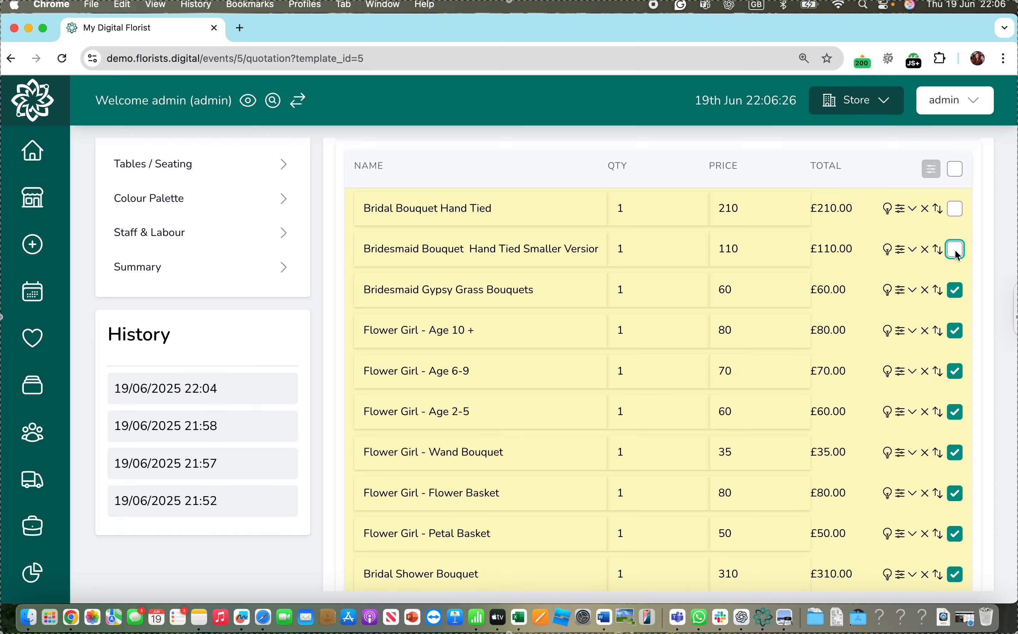
pyautogui.scroll(-3, 740, 396)
pyautogui.scroll(-4, 734, 392)
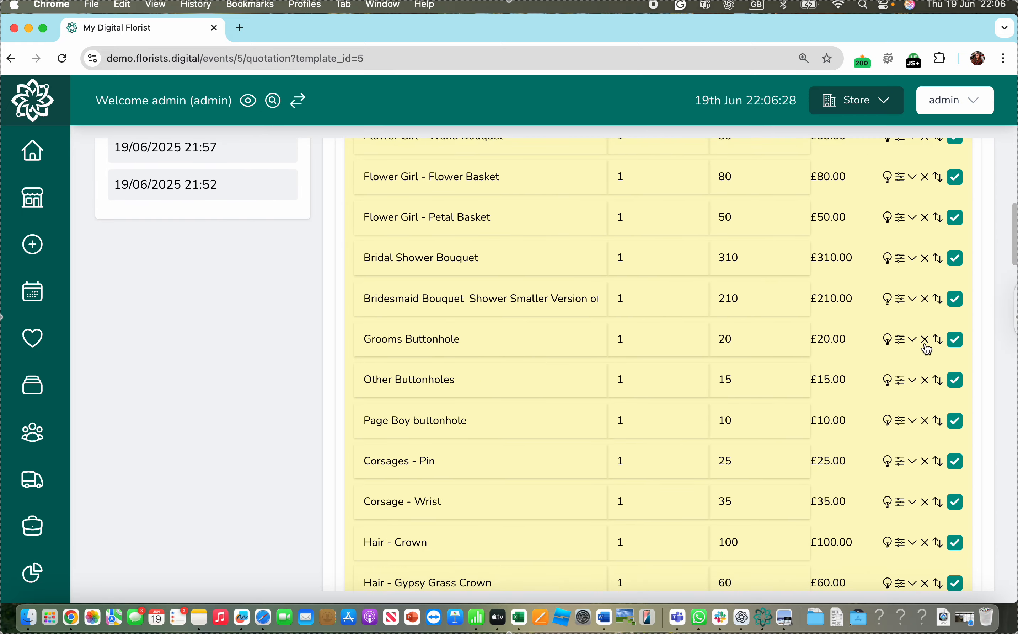
pyautogui.click(956, 338)
pyautogui.click(955, 380)
pyautogui.scroll(-3, 722, 480)
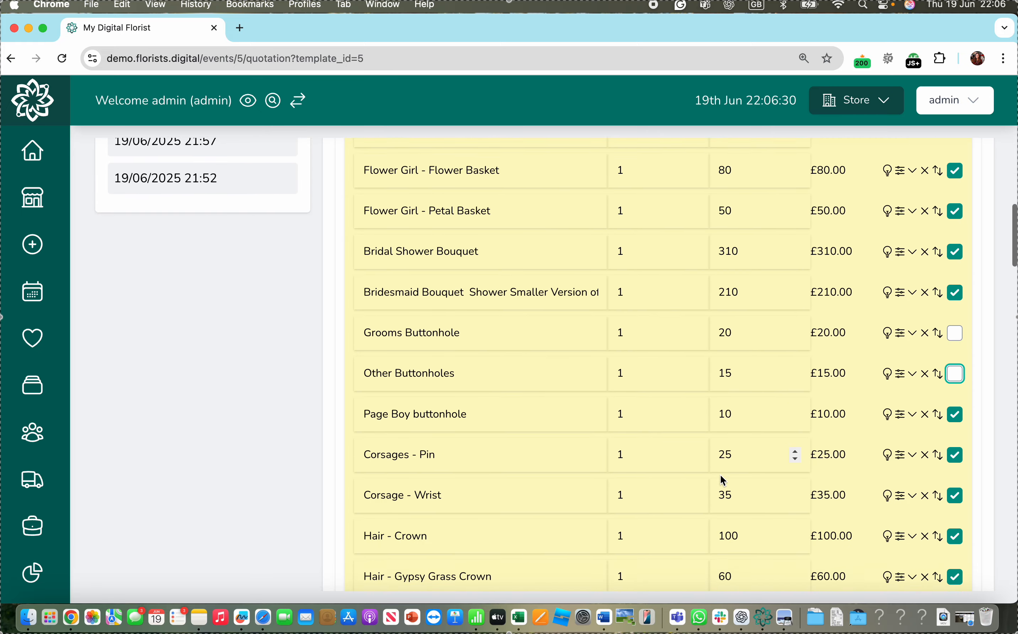
pyautogui.click(954, 379)
pyautogui.scroll(-3, 771, 434)
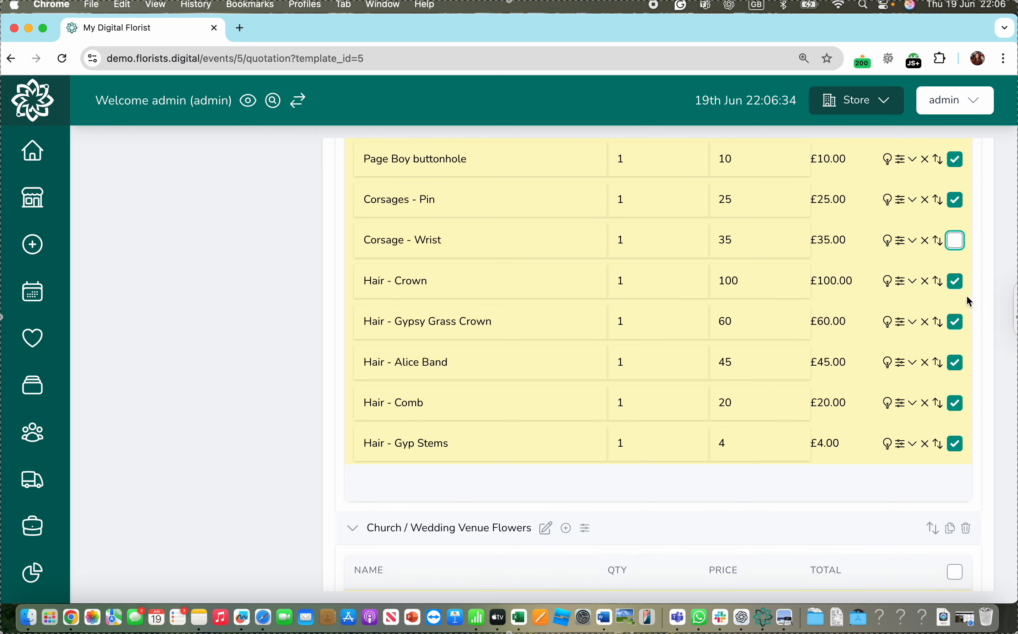
pyautogui.click(957, 290)
pyautogui.scroll(15, 850, 357)
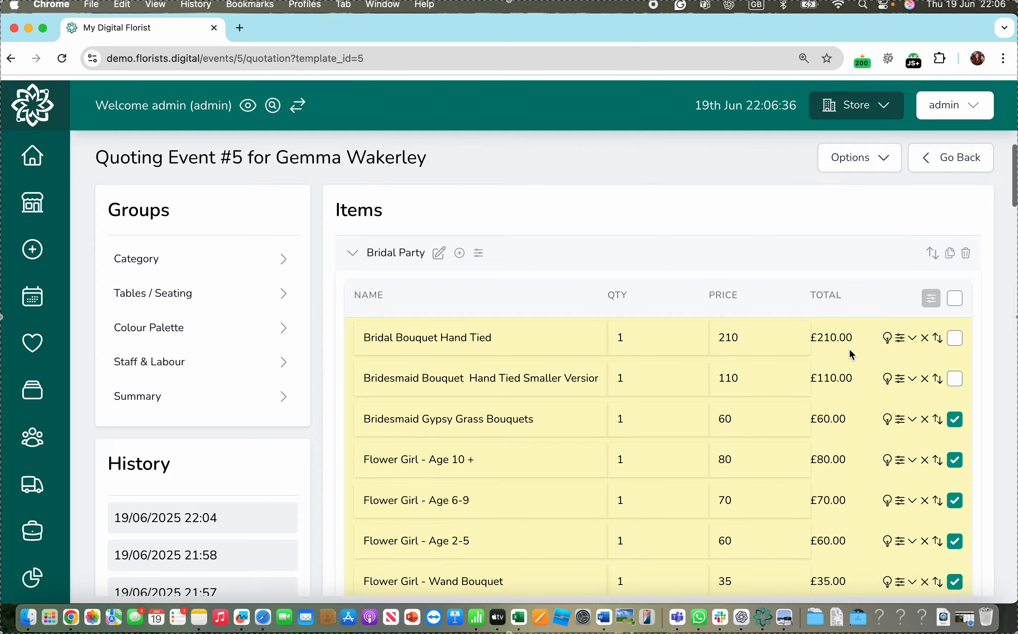
pyautogui.click(930, 293)
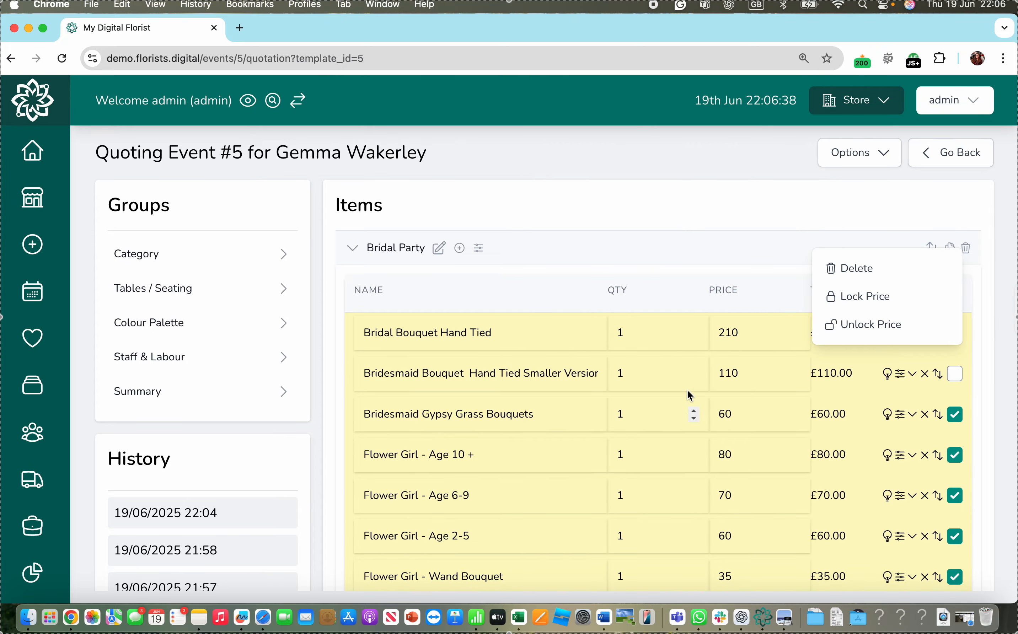
pyautogui.click(862, 268)
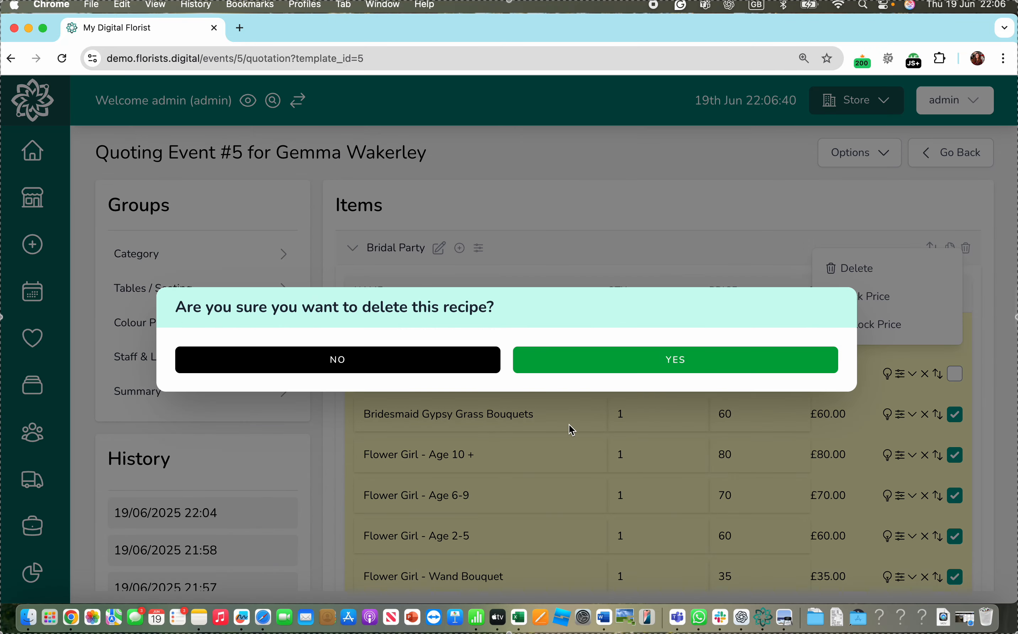
pyautogui.click(637, 356)
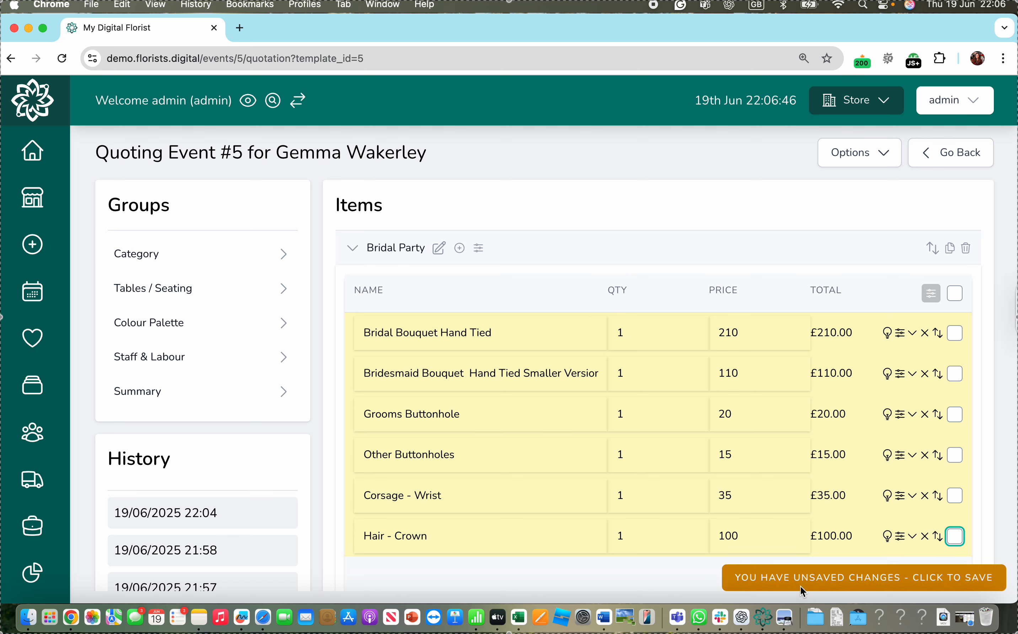
pyautogui.click(756, 578)
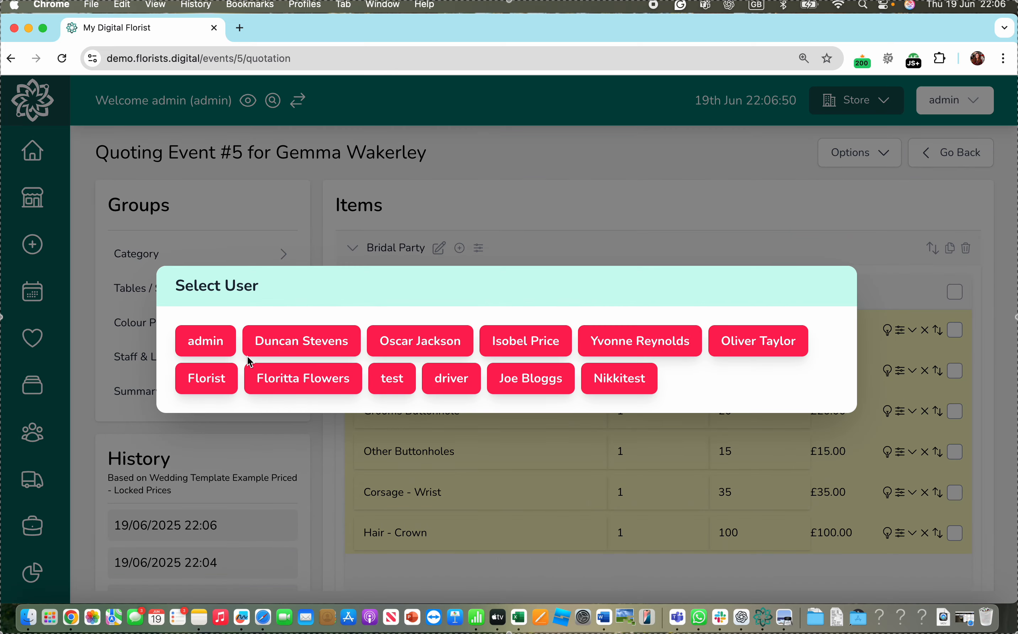
pyautogui.click(222, 349)
# - Delete the entire Church / Wedding Venue Flowers group from the quotation
pyautogui.scroll(-8, 666, 450)
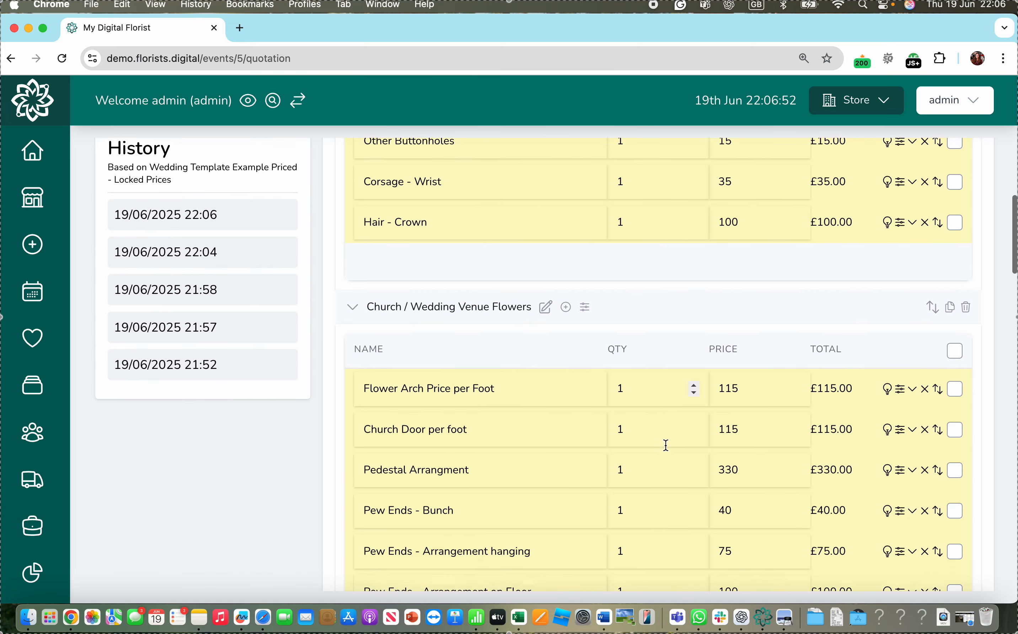
pyautogui.scroll(-3, 711, 311)
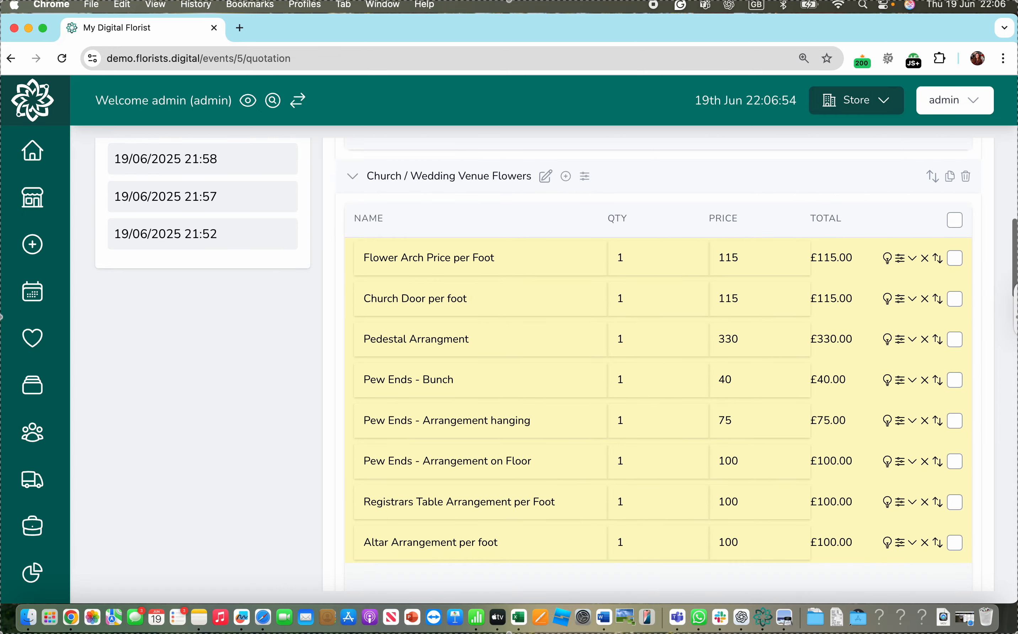
pyautogui.click(966, 177)
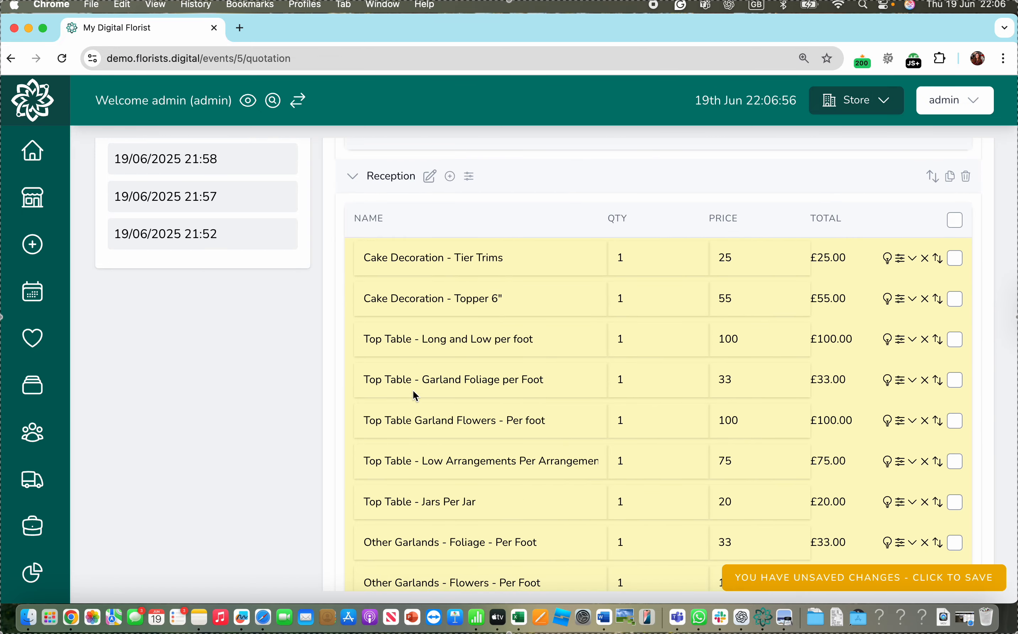
# - Delete all Reception items except "Top Table - Long and Low per foot" and the "Low Table - Trio of jars on logs slice" item
pyautogui.scroll(2, 457, 297)
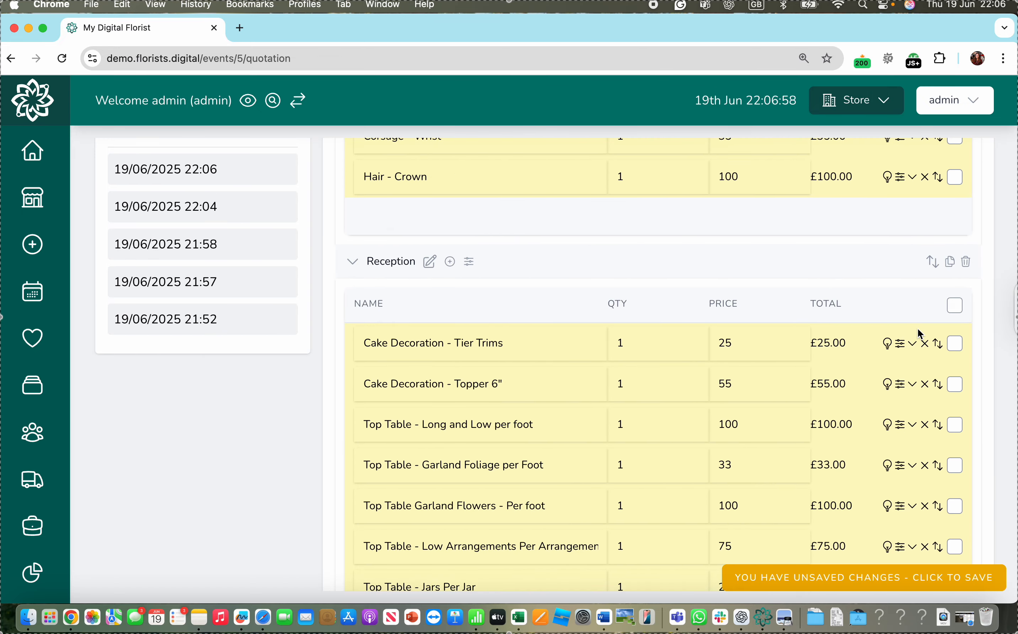
pyautogui.click(954, 306)
pyautogui.scroll(-1, 779, 450)
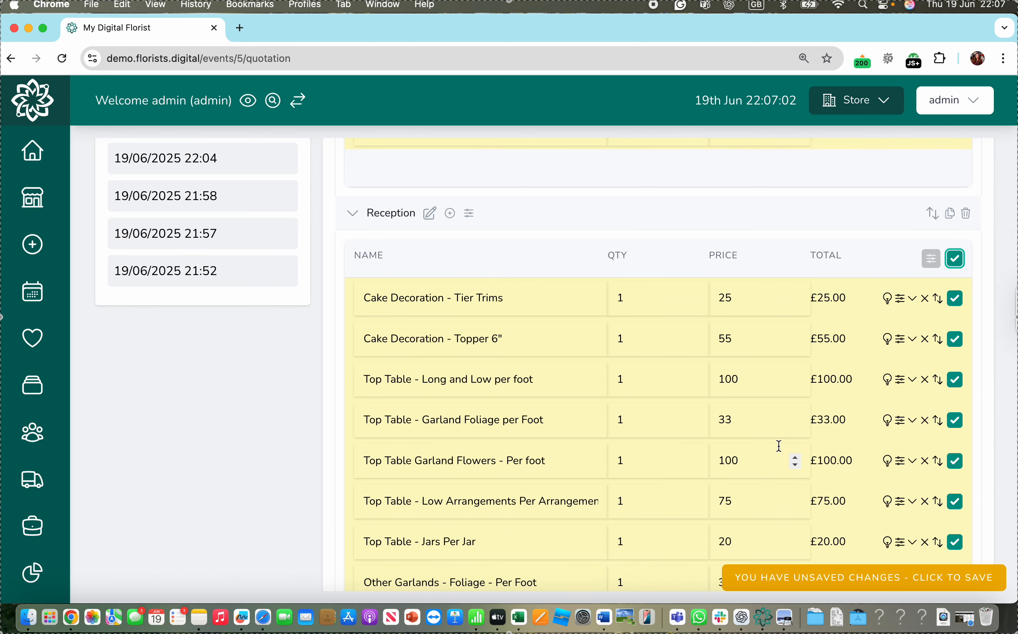
pyautogui.scroll(-1, 779, 445)
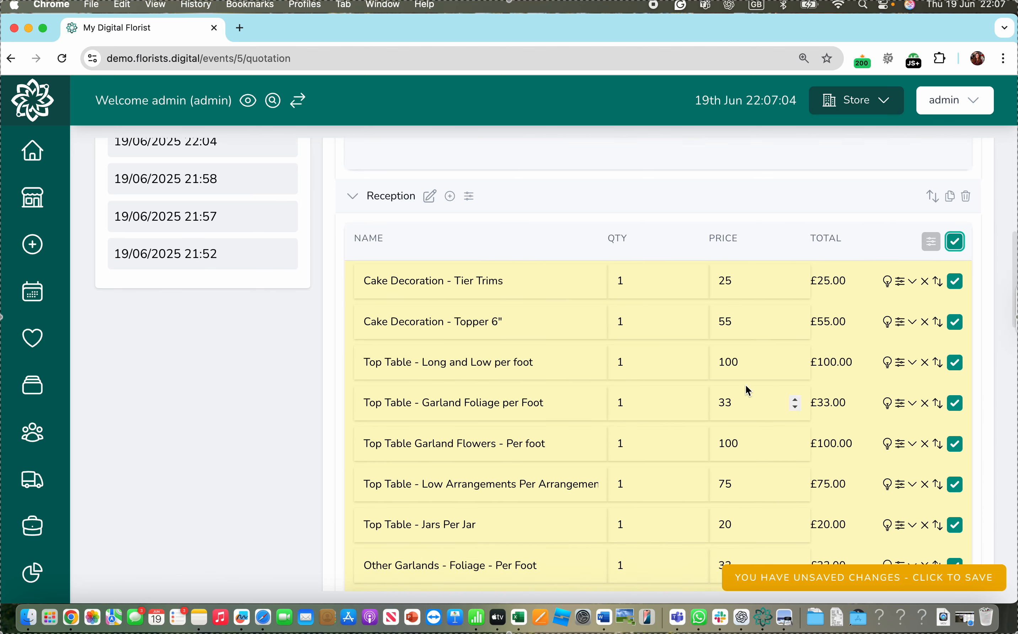
pyautogui.click(955, 364)
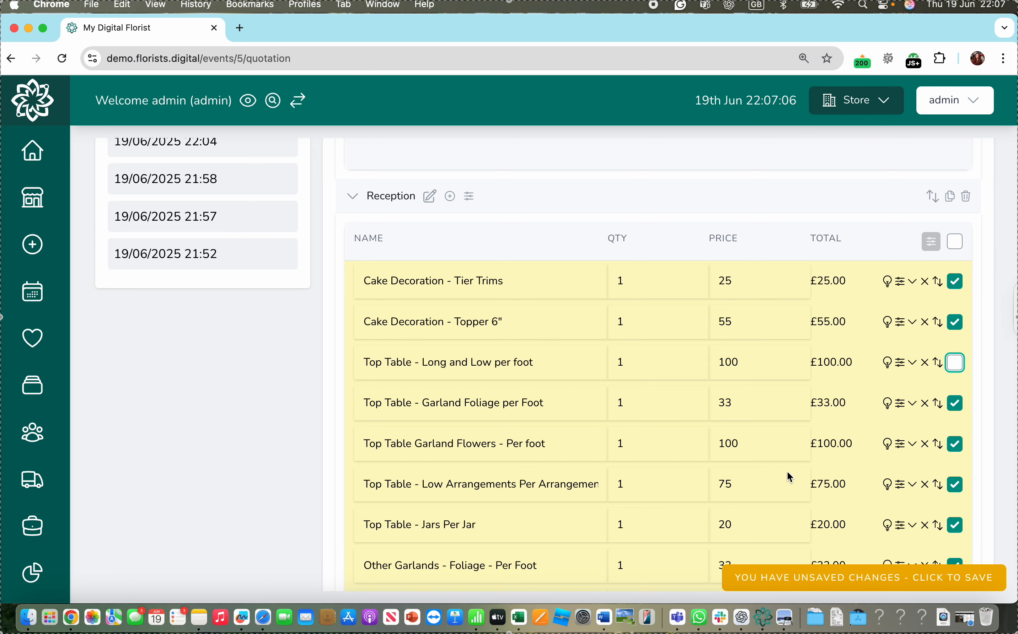
pyautogui.scroll(-8, 789, 478)
pyautogui.scroll(-2, 759, 499)
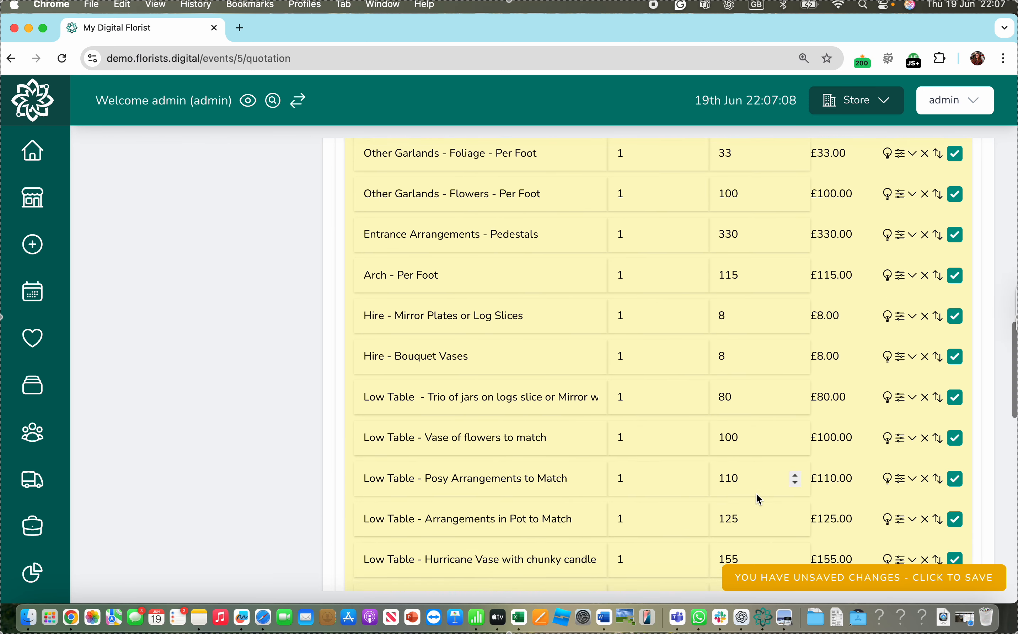
pyautogui.scroll(-3, 759, 499)
pyautogui.scroll(2, 759, 499)
pyautogui.scroll(3, 759, 499)
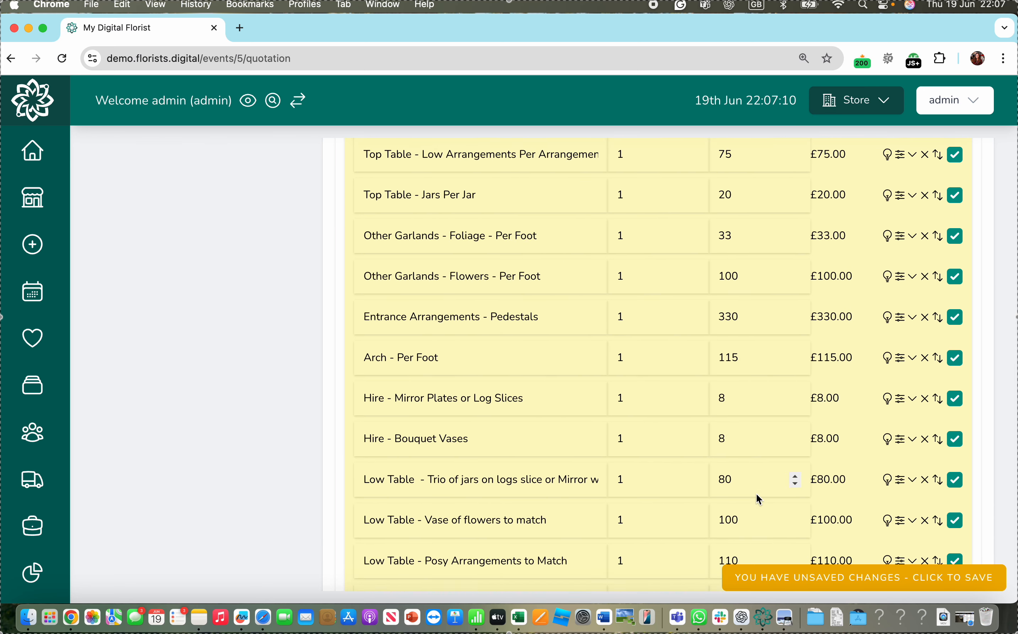
pyautogui.scroll(-1, 759, 499)
pyautogui.scroll(-4, 759, 499)
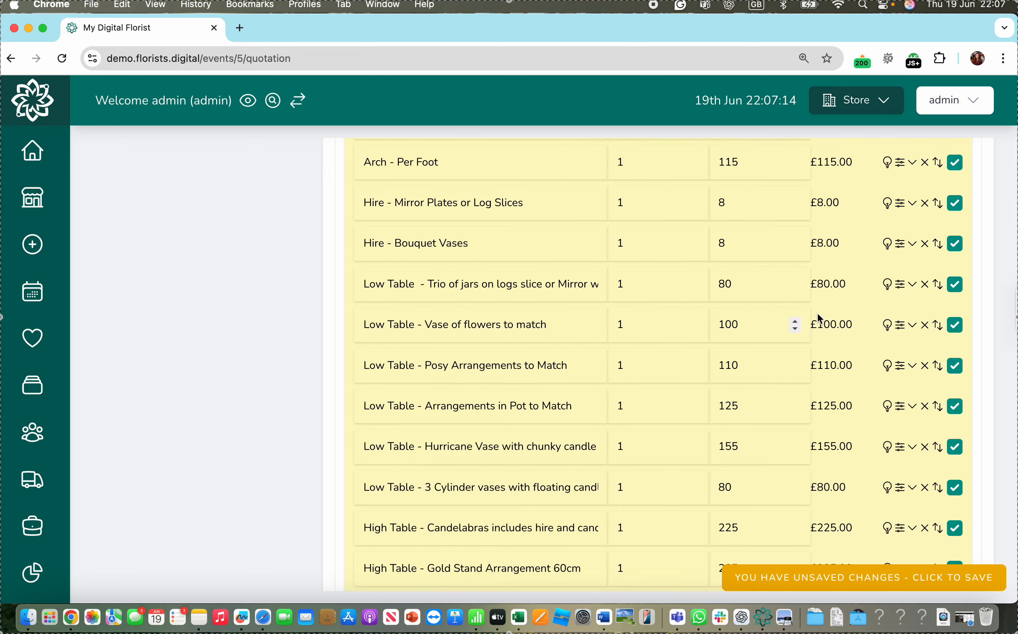
pyautogui.click(956, 285)
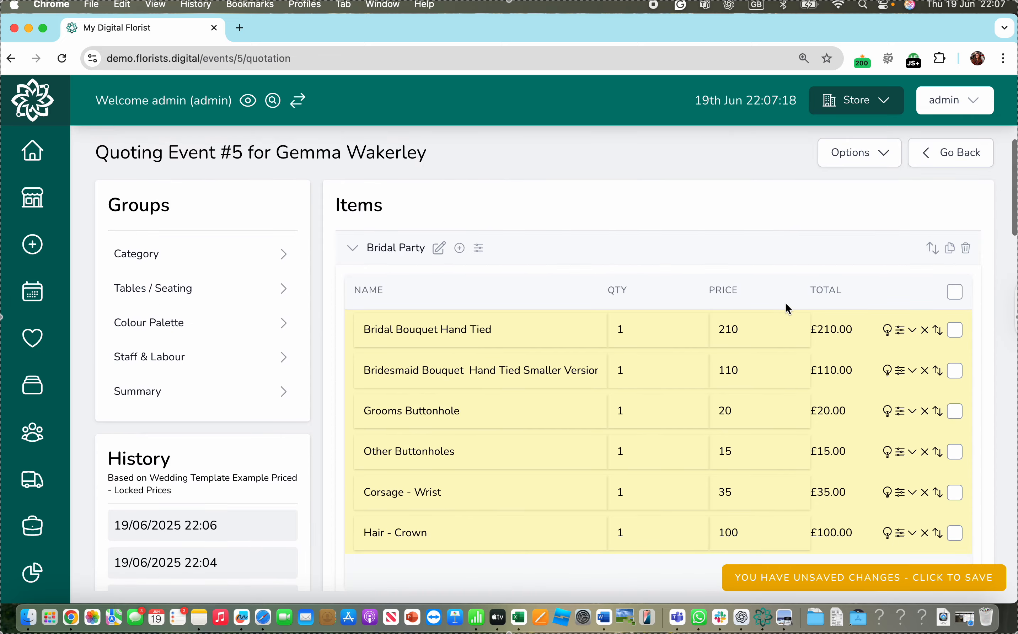
pyautogui.scroll(-7, 784, 308)
pyautogui.click(930, 311)
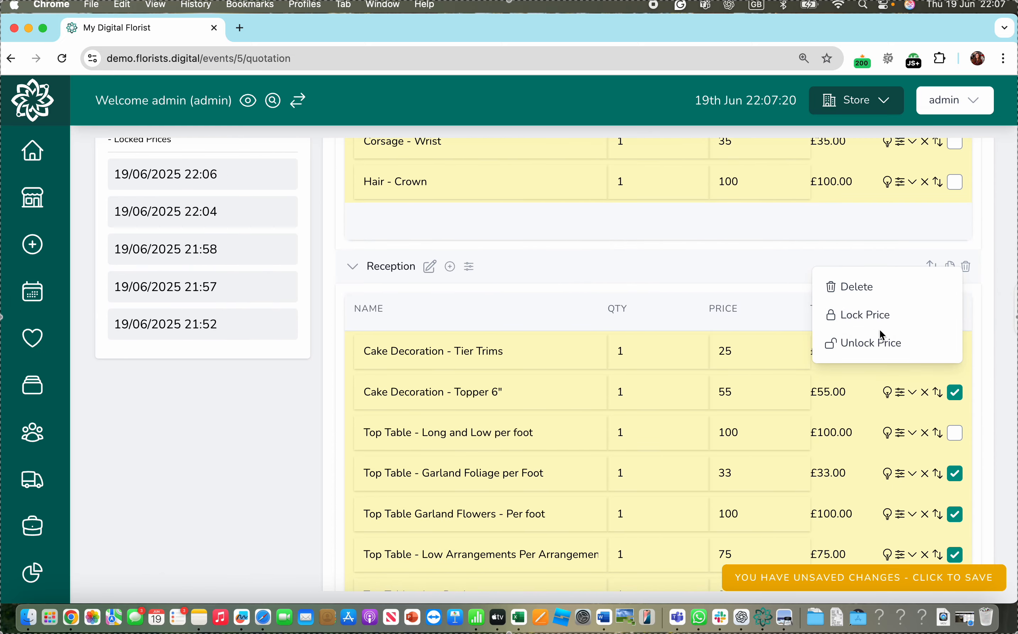
pyautogui.click(855, 286)
pyautogui.click(723, 361)
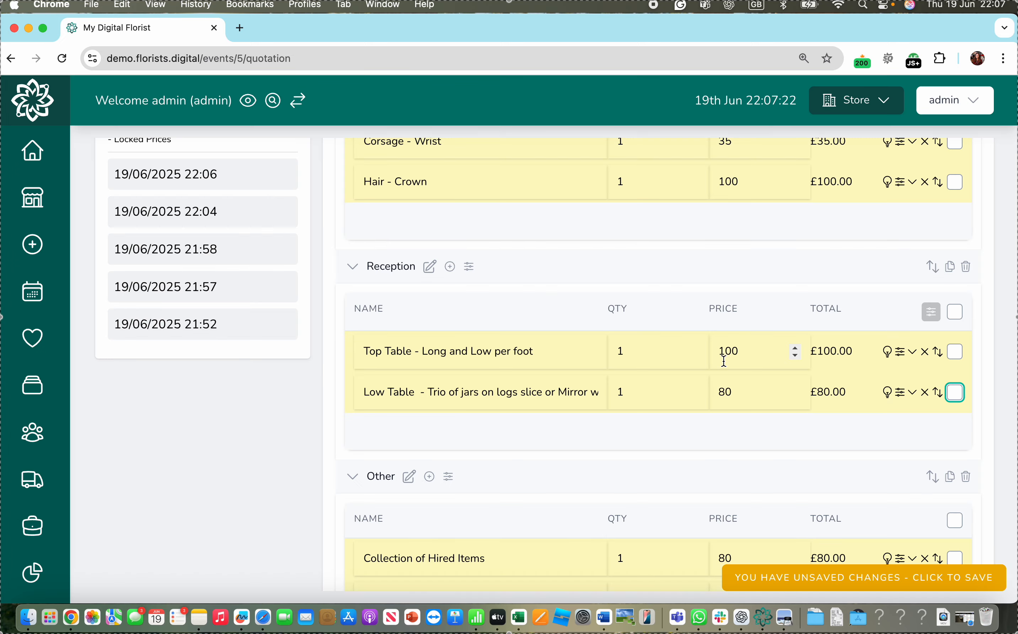
# - Delete all items in the Other group except "Collection of Hired Items"
pyautogui.scroll(-5, 518, 493)
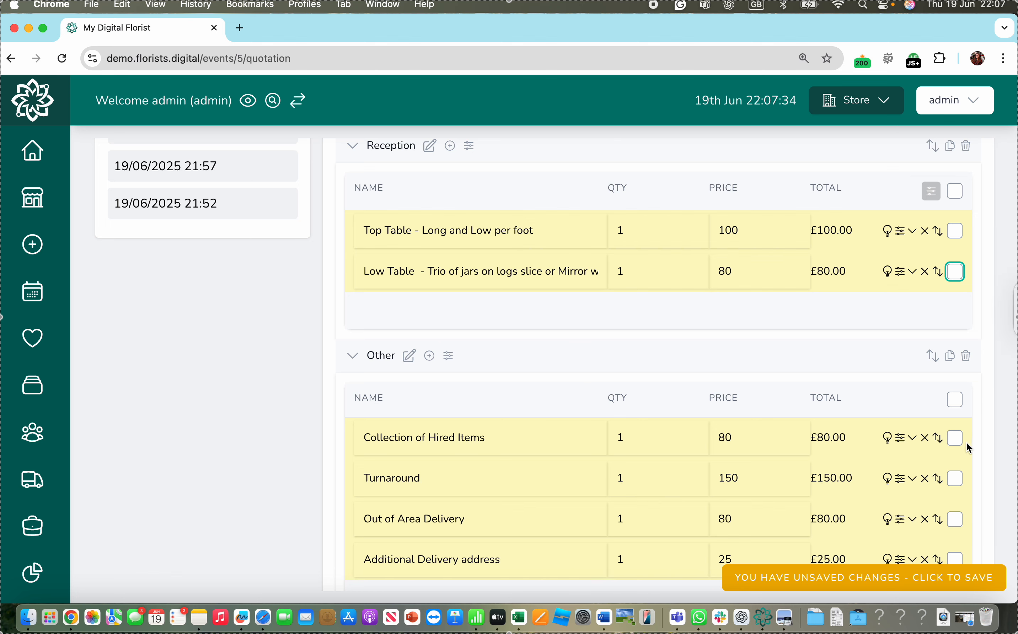
pyautogui.click(955, 400)
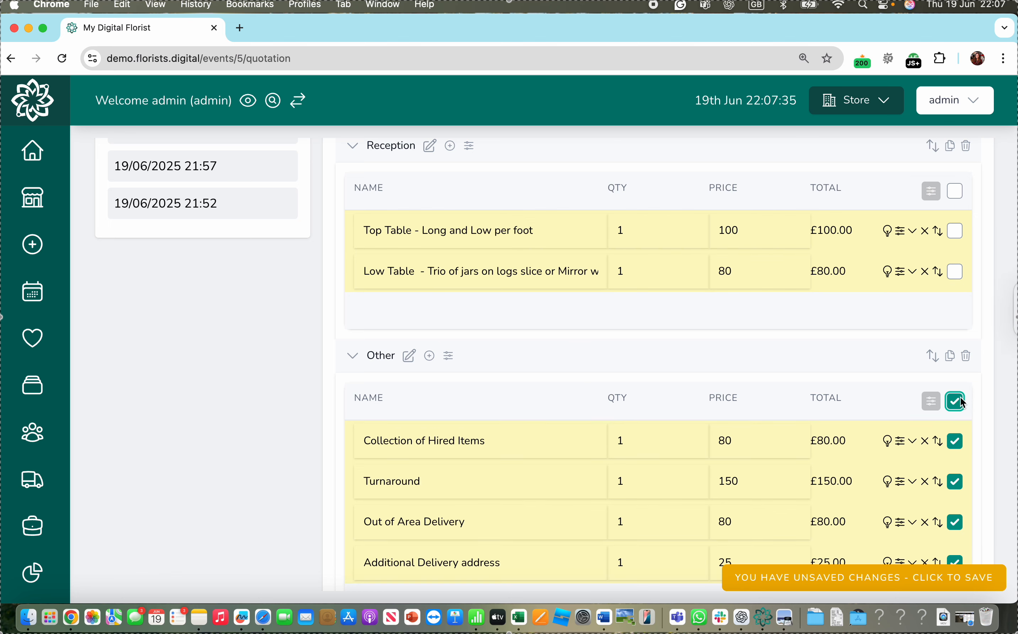
pyautogui.click(955, 441)
pyautogui.click(929, 398)
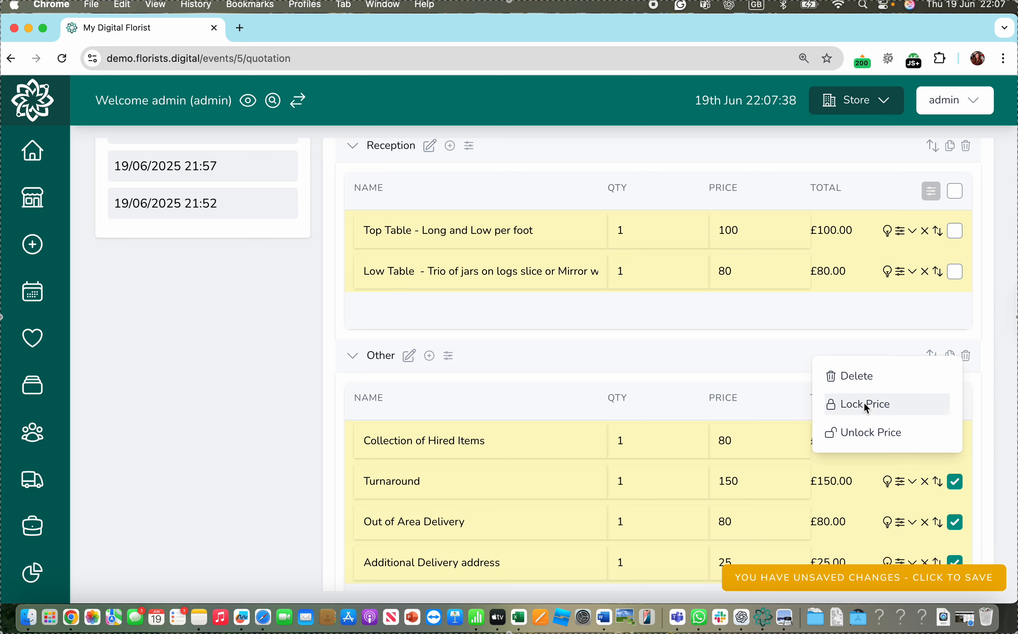
pyautogui.click(865, 380)
pyautogui.click(770, 356)
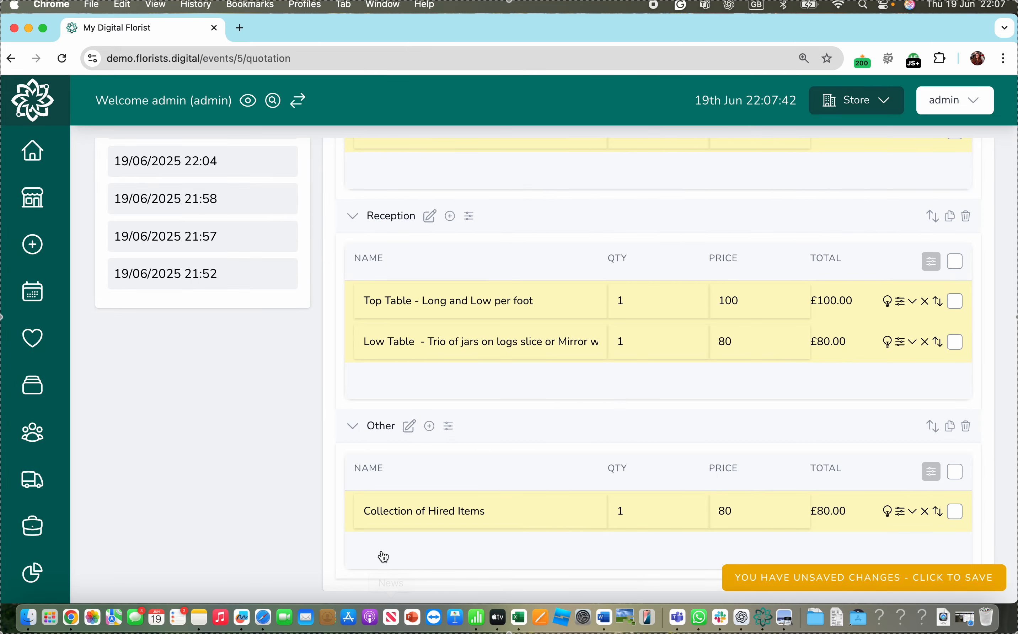
# - Set the Bridal Party quantities to 3 for the hand-tied bridesmaid bouquet, 5 for Other Buttonholes and 2 for Corsage - Wrist
pyautogui.scroll(5, 531, 363)
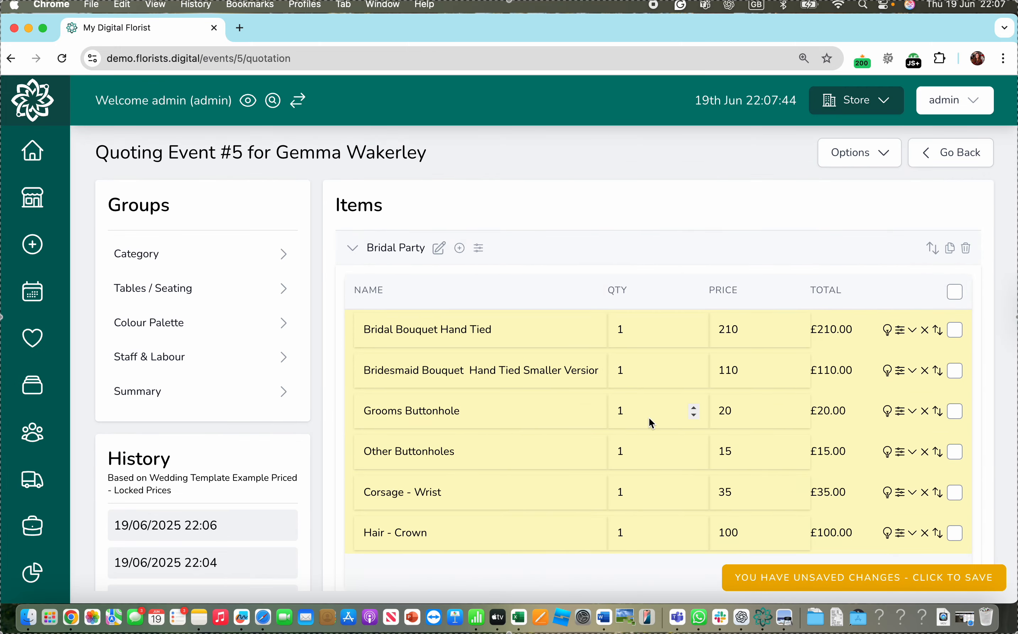
pyautogui.click(641, 369)
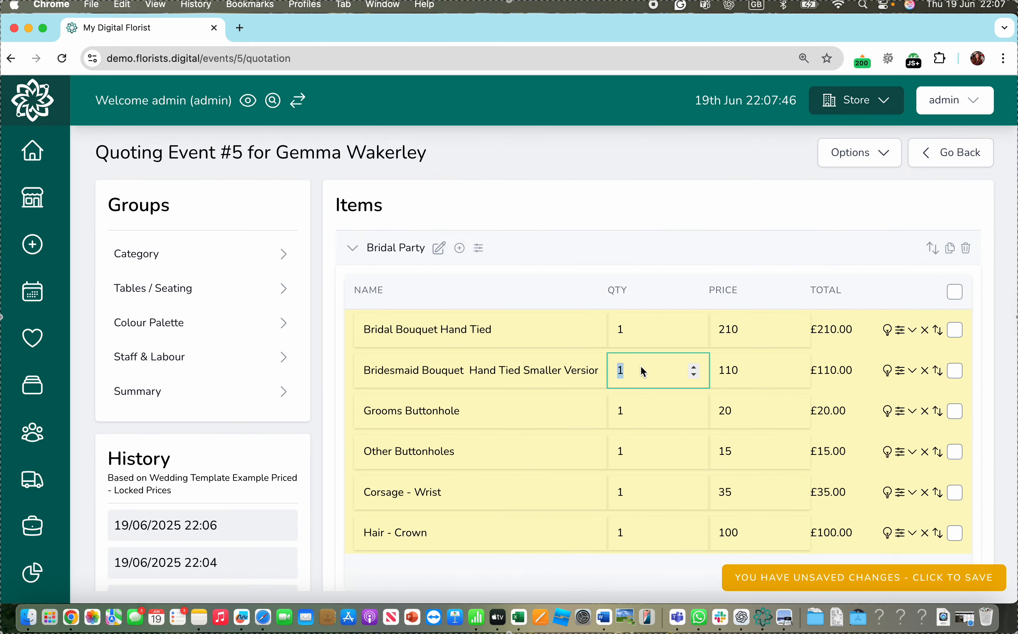
pyautogui.write('3')
pyautogui.click(992, 321)
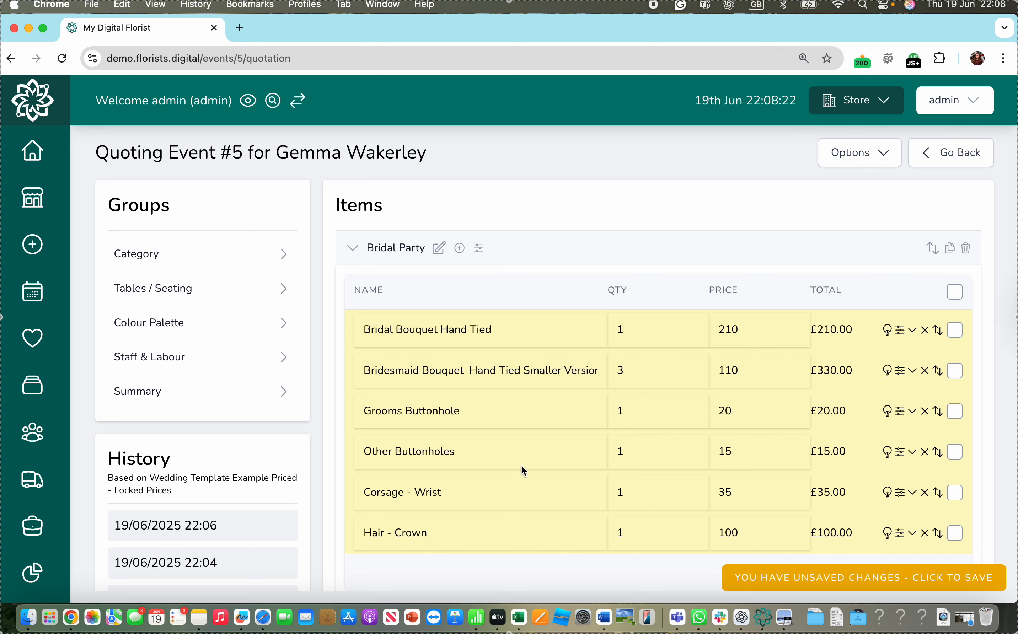
pyautogui.click(649, 455)
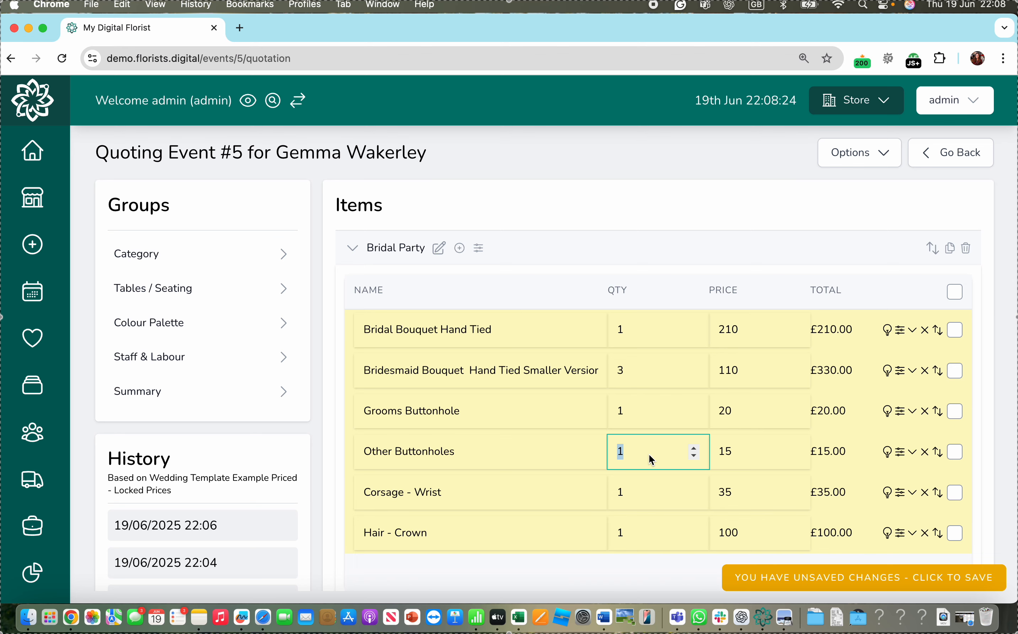
pyautogui.write('5')
pyautogui.click(646, 499)
pyautogui.write('2')
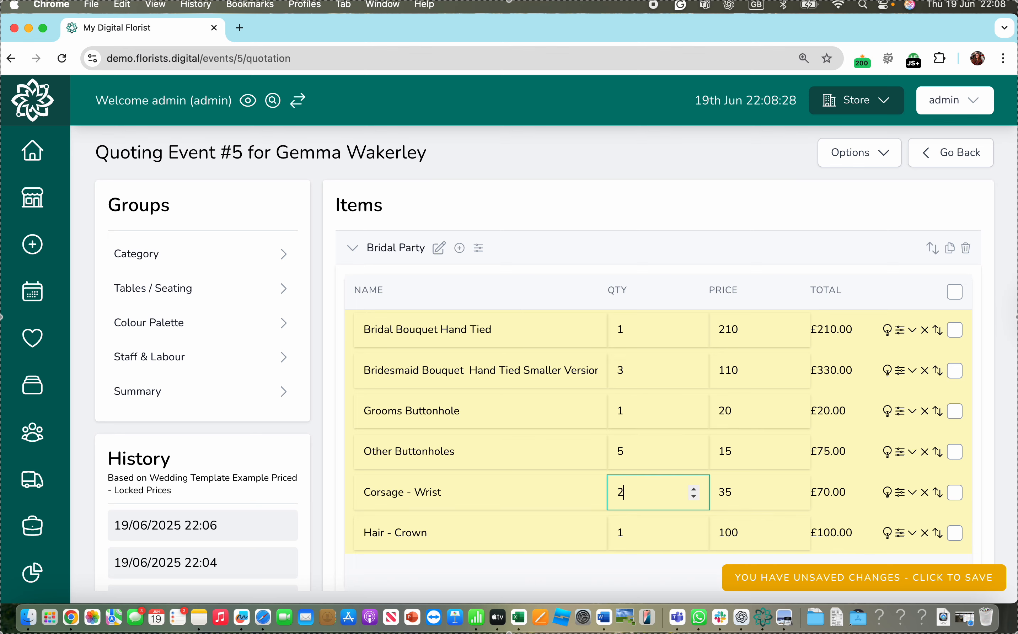
# - Set the Reception quantities to 3 for "Top Table - Long and Low per foot" and 8 for the "Low Table - Trio of jars on logs slice" item
pyautogui.scroll(-4, 600, 548)
pyautogui.scroll(-5, 600, 549)
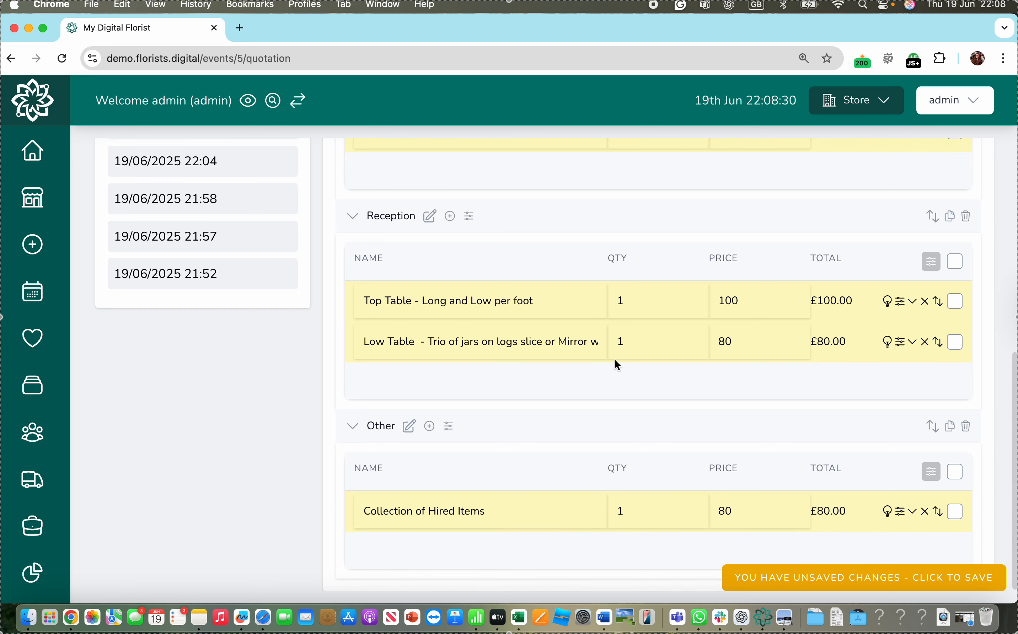
pyautogui.click(625, 341)
pyautogui.click(630, 302)
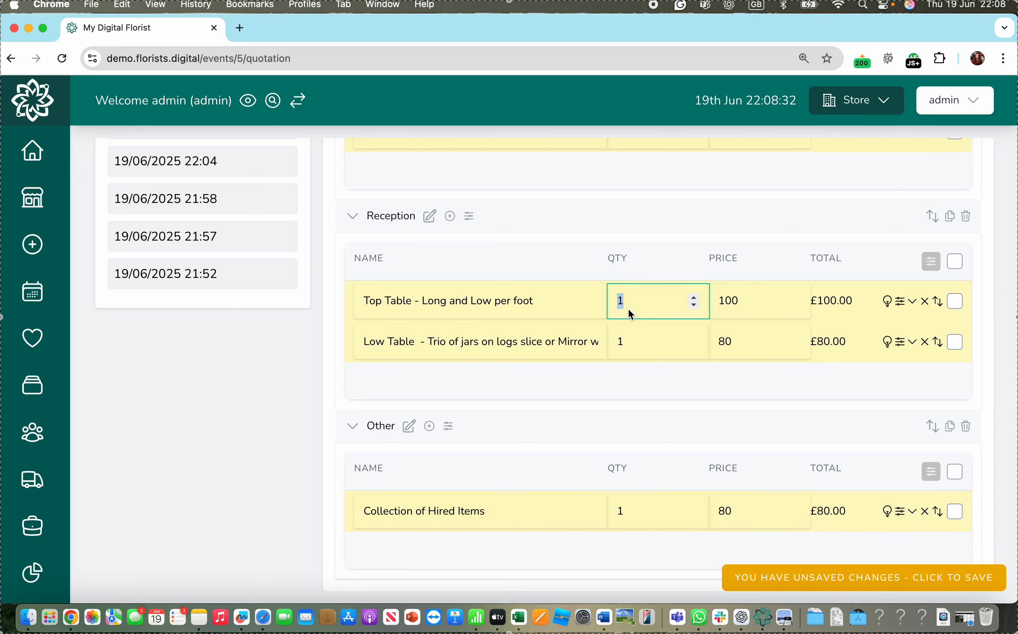
pyautogui.write('3')
pyautogui.click(640, 338)
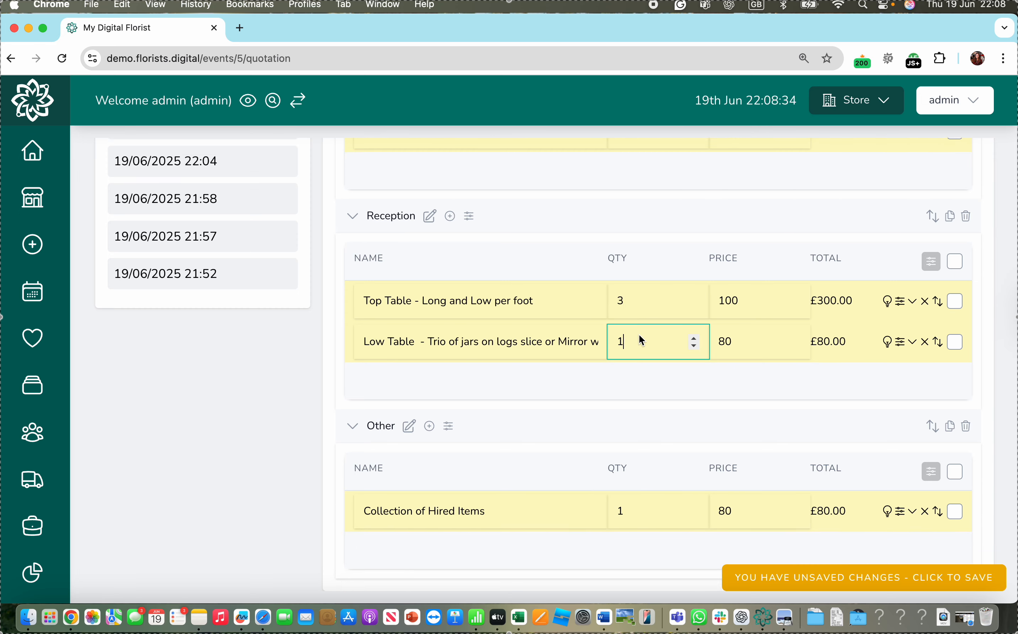
pyautogui.write('8')
# - Check the updated quantities across the groups and save the quotation changes as admin
pyautogui.scroll(2, 796, 363)
pyautogui.scroll(-2, 796, 364)
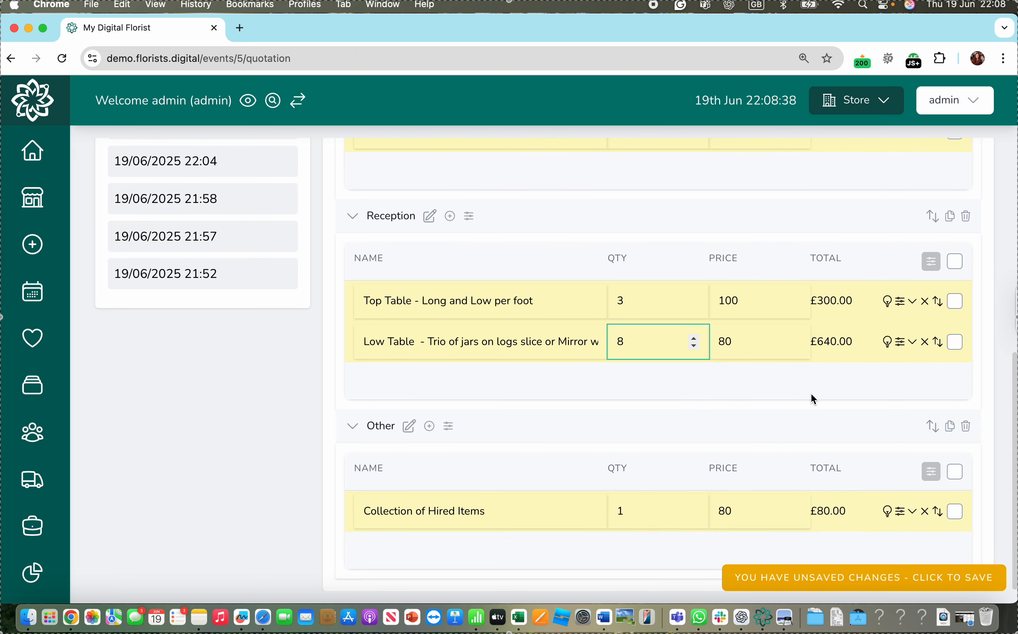
pyautogui.scroll(8, 811, 394)
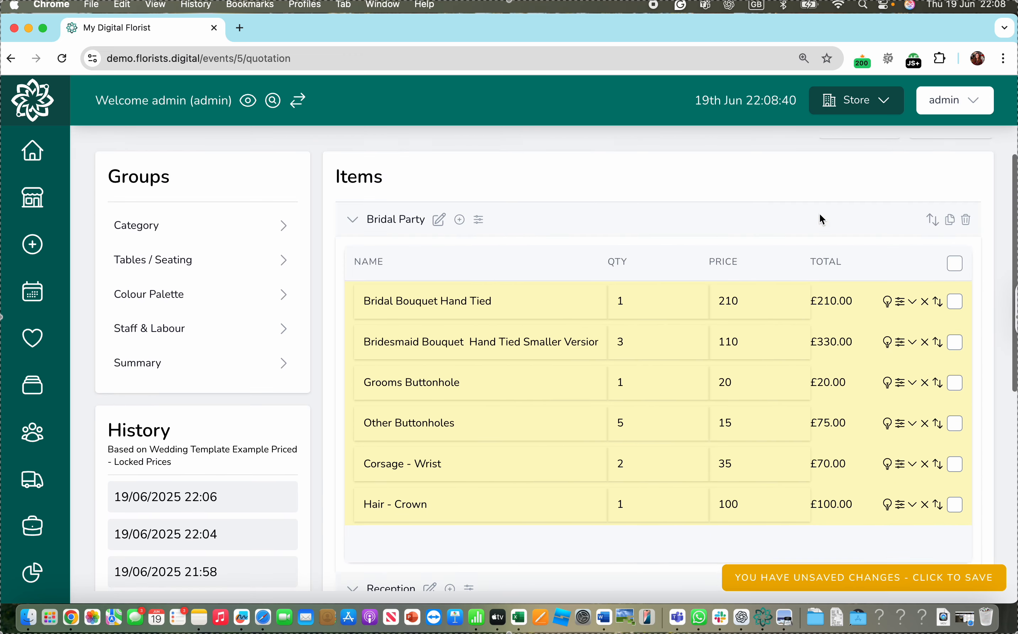
pyautogui.scroll(2, 821, 219)
pyautogui.click(861, 583)
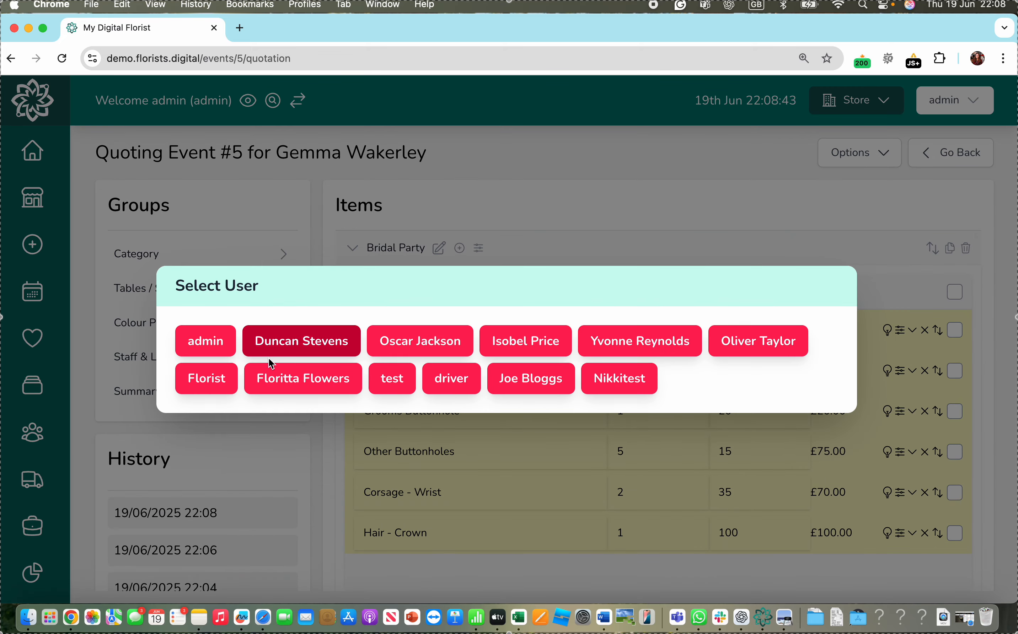
pyautogui.click(186, 341)
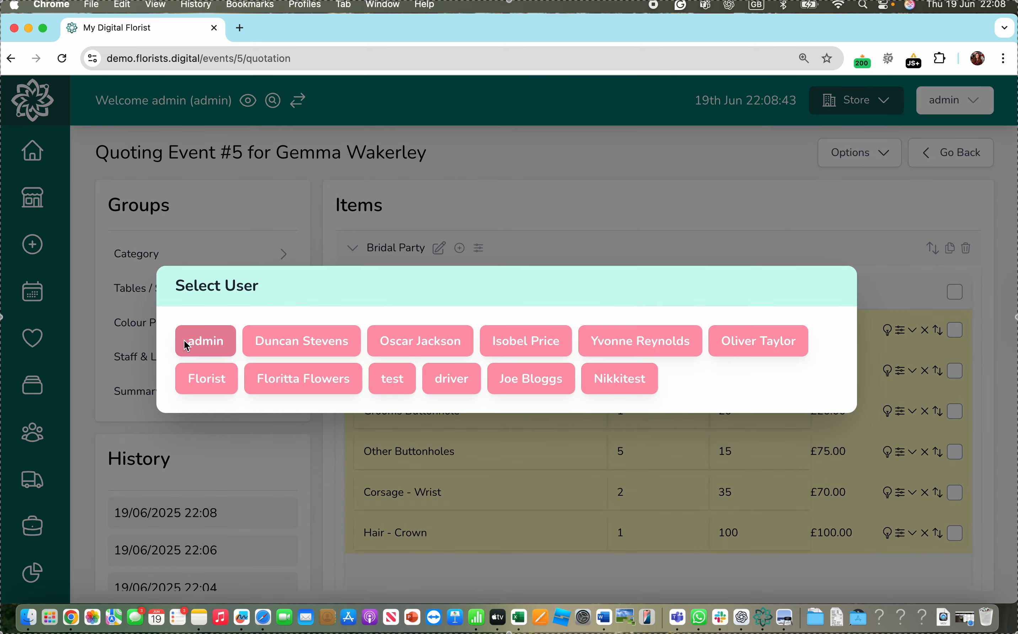
# - Go back to the event page as admin and open the quotation message for sending to the customer
pyautogui.scroll(-10, 713, 341)
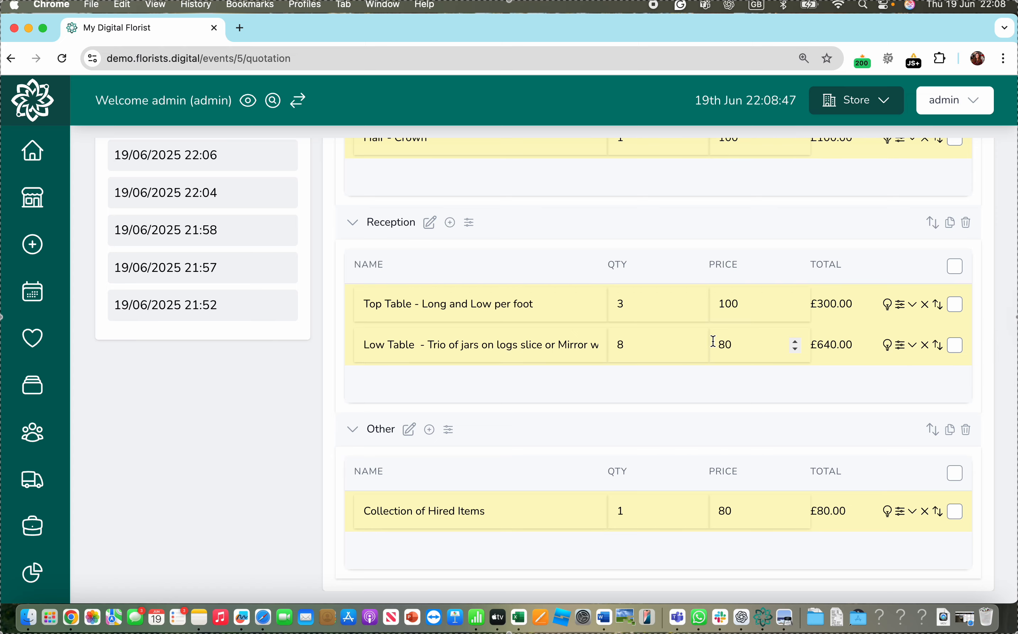
pyautogui.scroll(10, 713, 341)
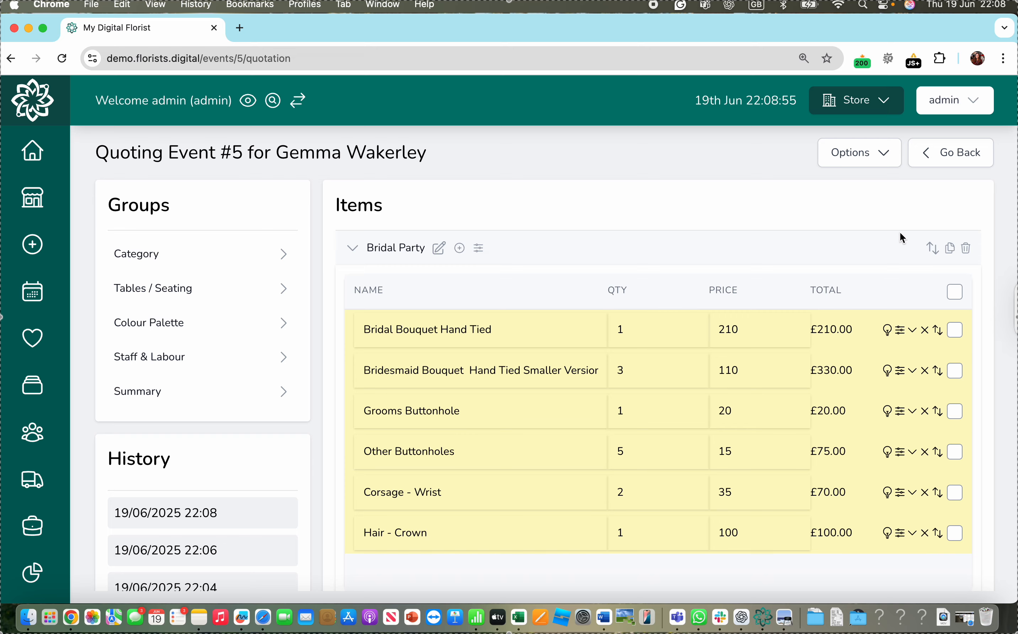
pyautogui.click(959, 152)
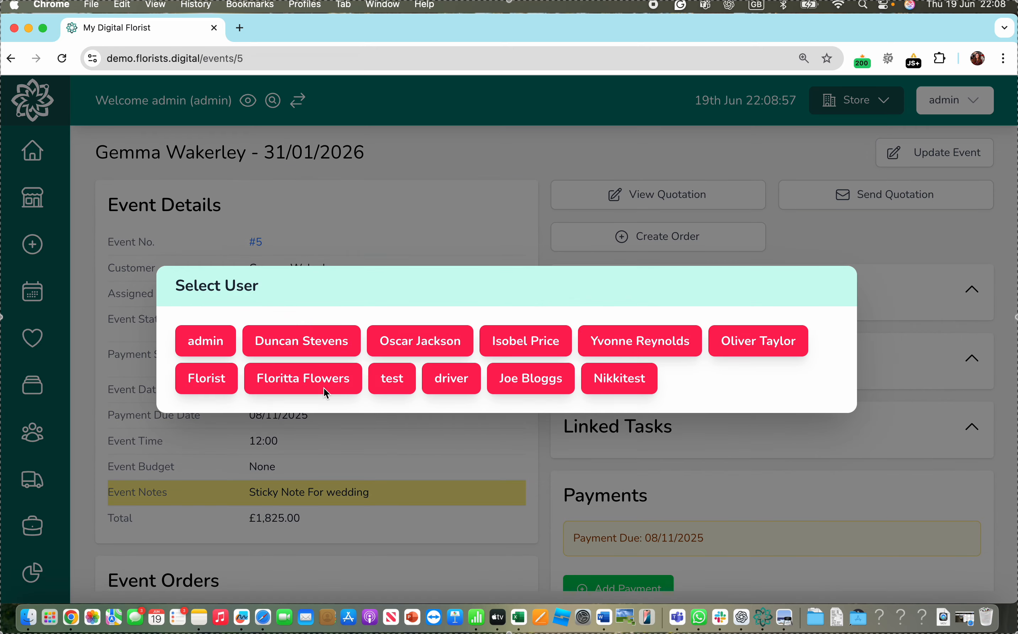
pyautogui.click(211, 331)
pyautogui.click(885, 198)
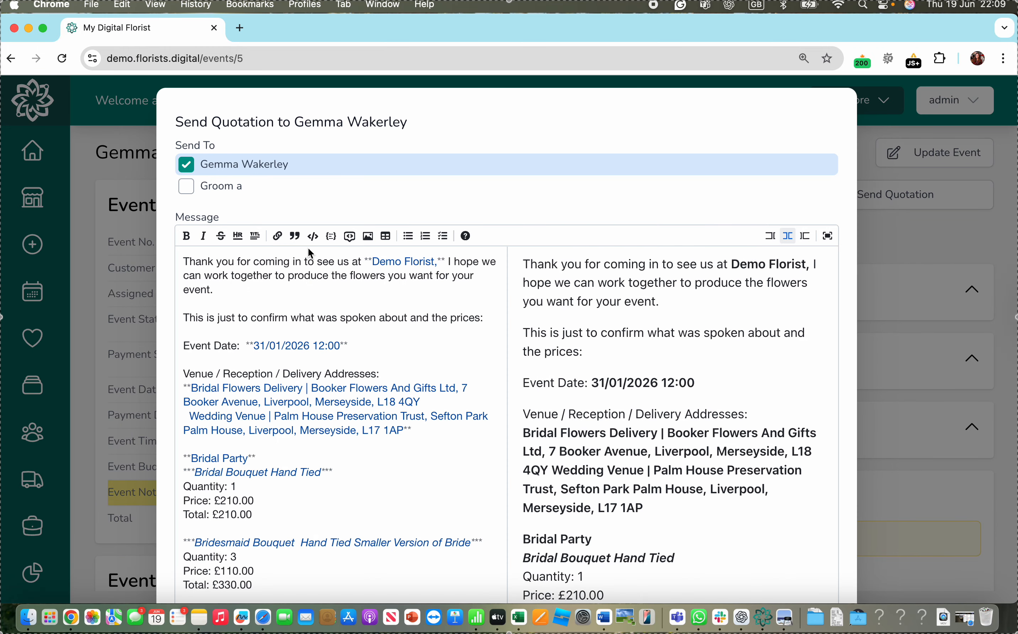
# - Read through the quotation message preview, from the itemised prices to the booking fee, delivery and payment terms
pyautogui.scroll(-3, 739, 384)
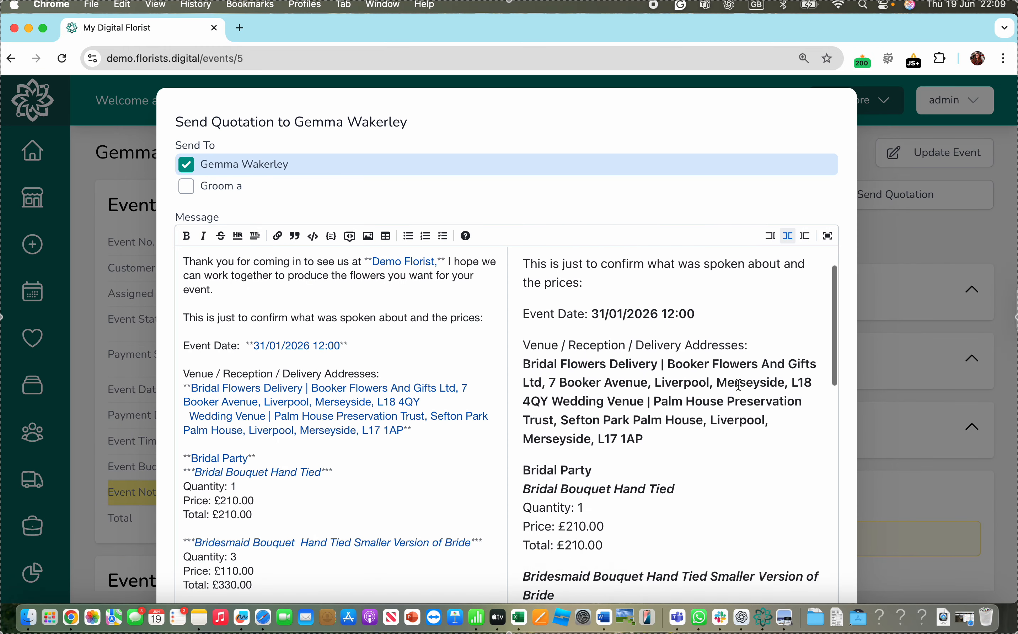
pyautogui.scroll(-15, 738, 385)
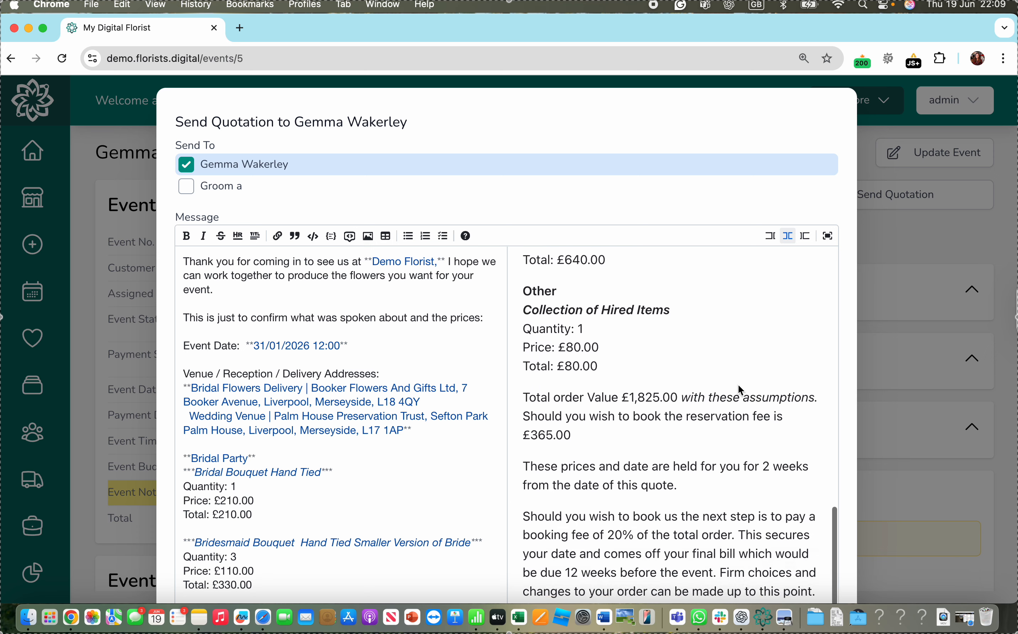
pyautogui.scroll(-5, 738, 385)
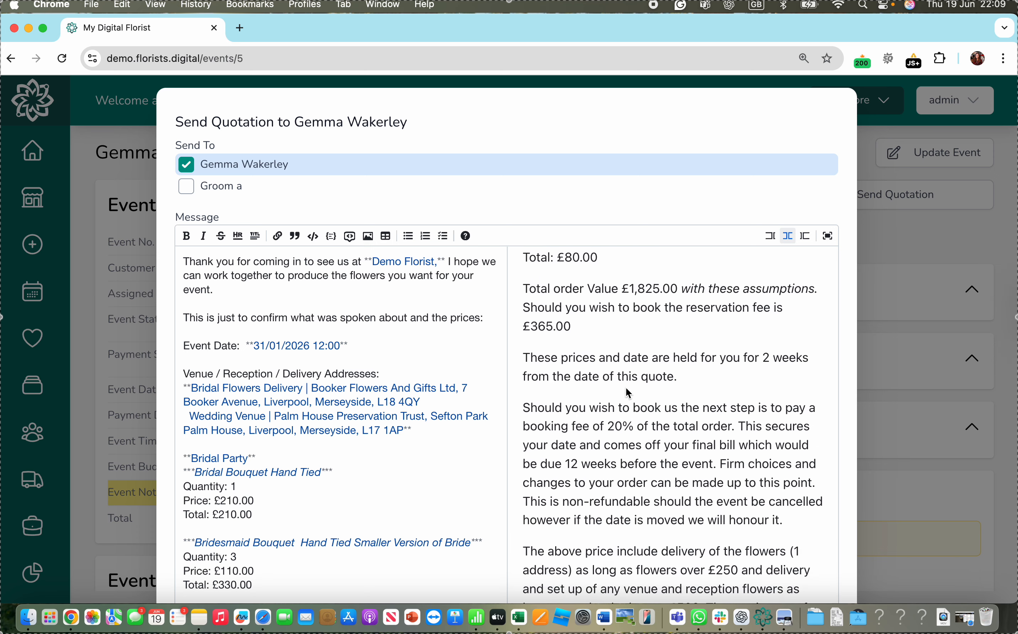
pyautogui.scroll(-12, 637, 532)
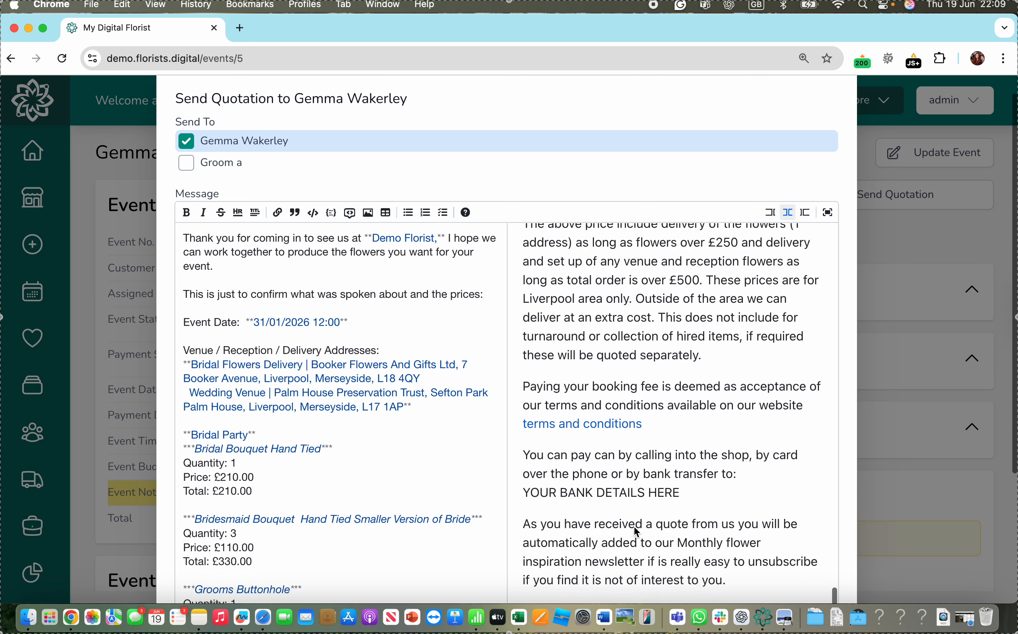